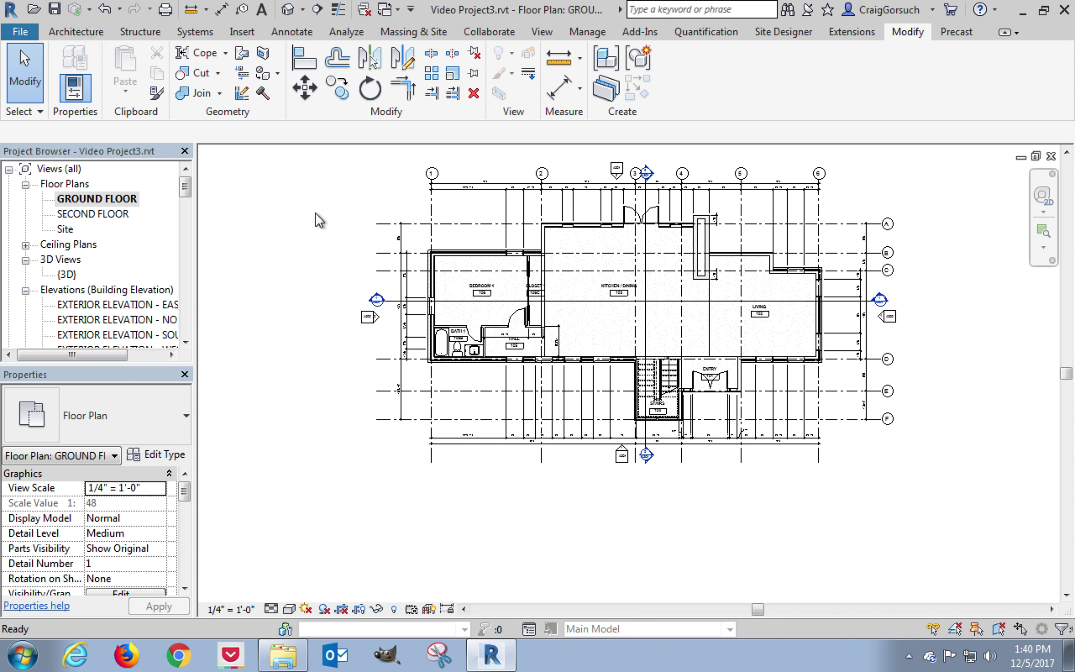
Draw a Wall Section through a window in the kitchen/dining room's lower exterior wall, between the hall and stairs, and flip it toward the stairs
key("z")
key("f")
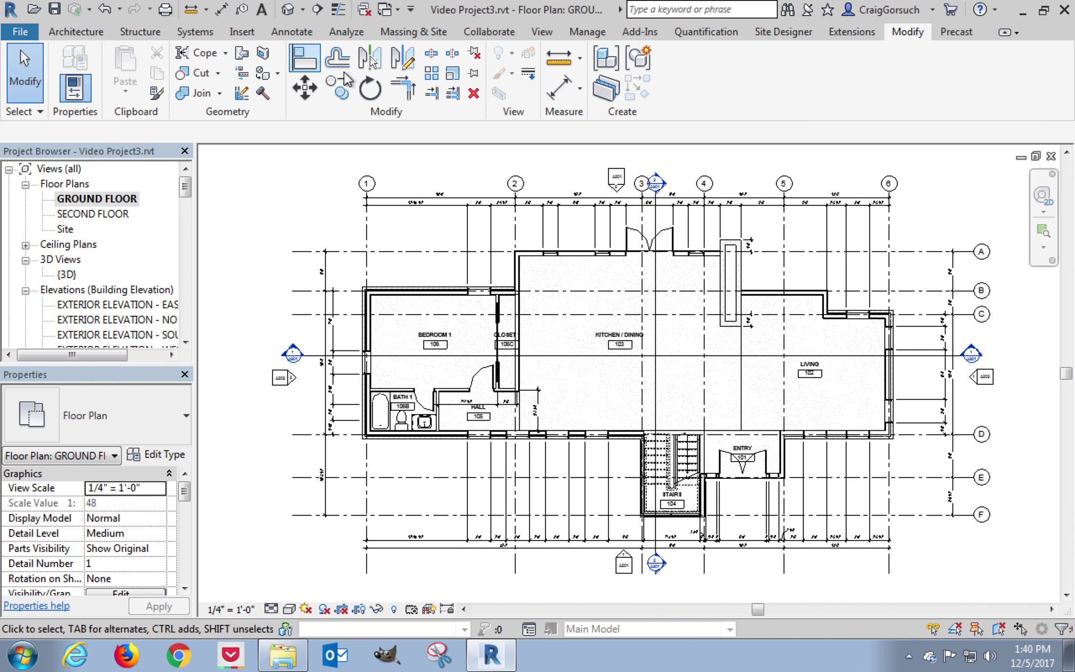
left_click(549, 35)
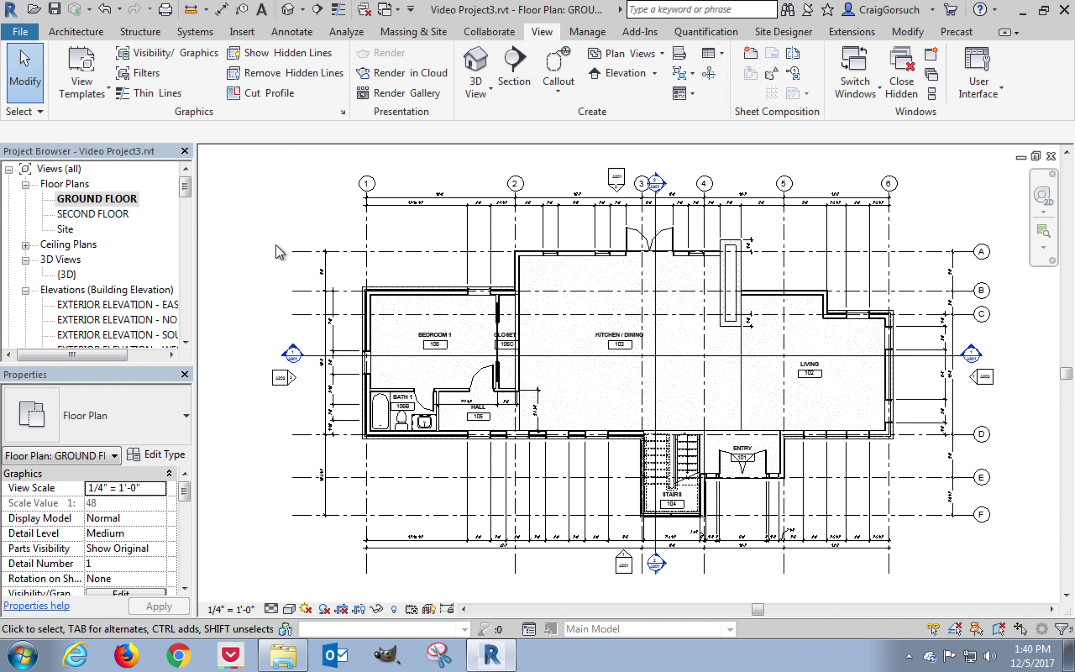
left_click(317, 13)
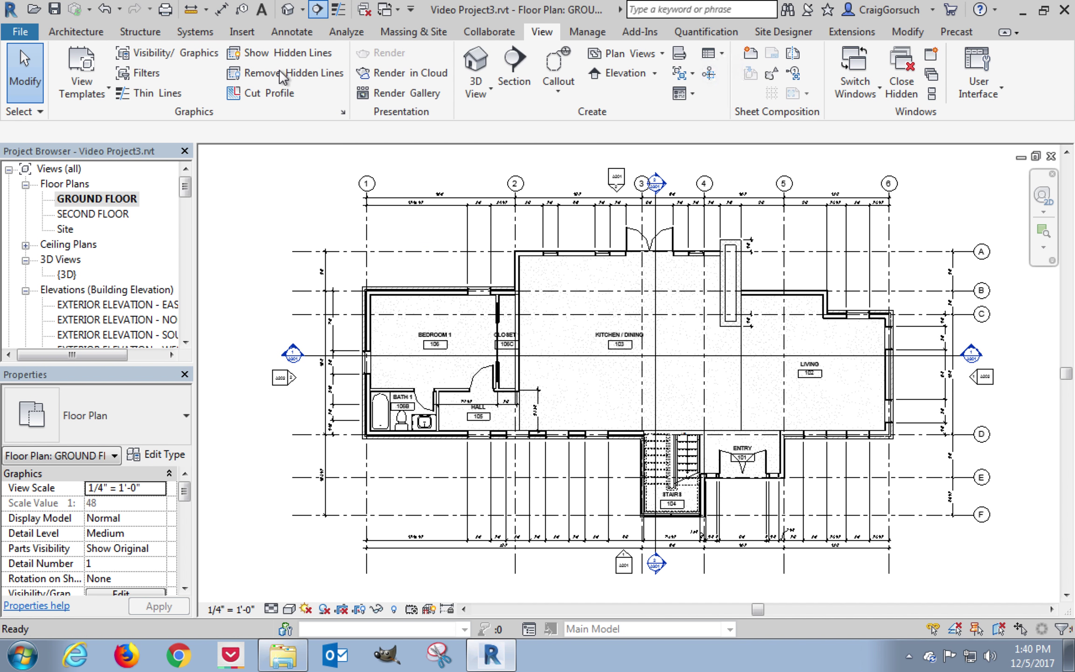
left_click(163, 415)
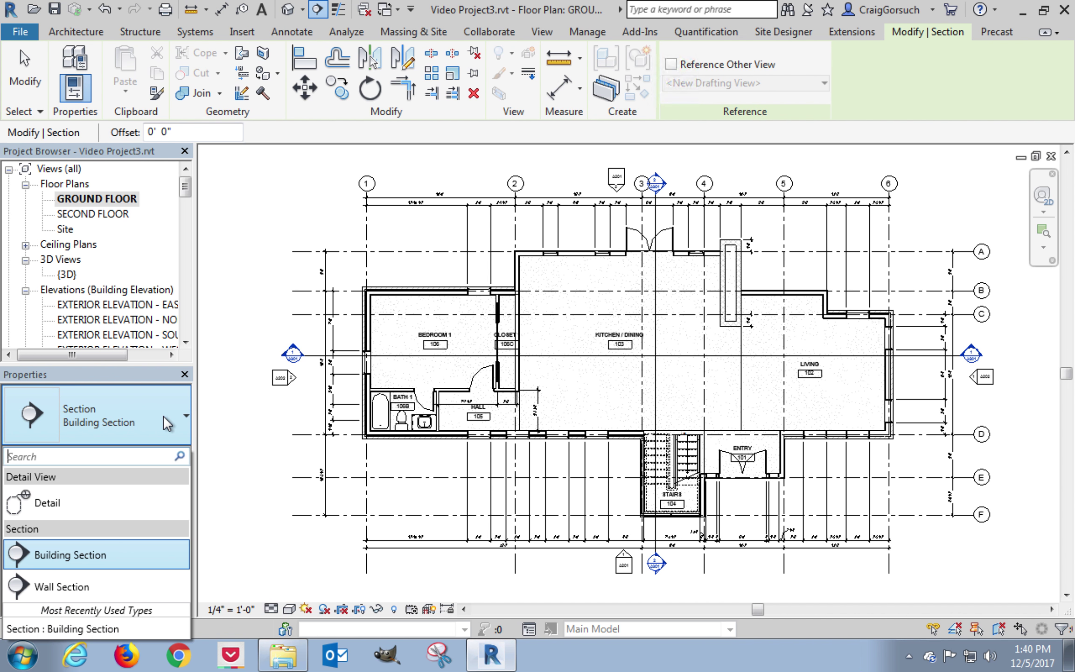
left_click(70, 586)
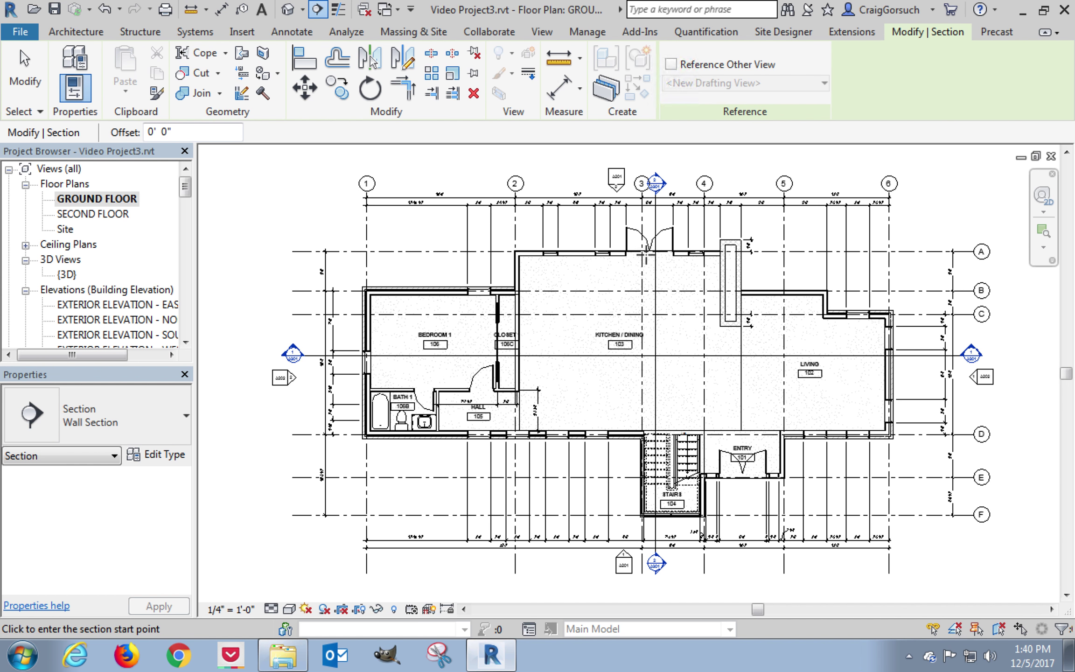
scroll(592, 464, "up", 2)
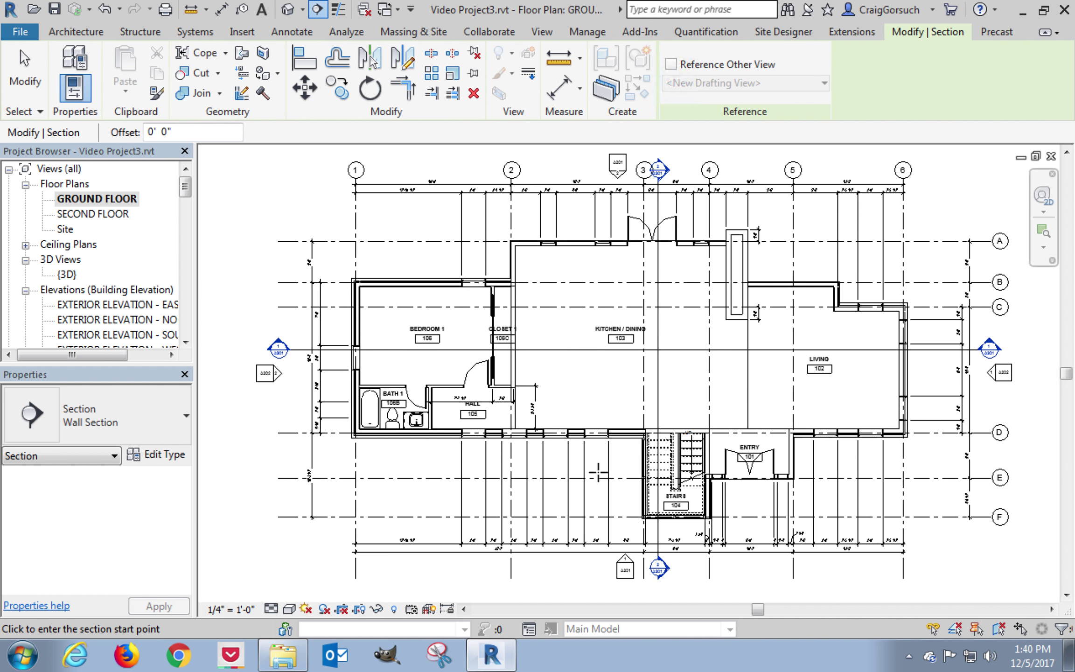
scroll(577, 452, "up", 2)
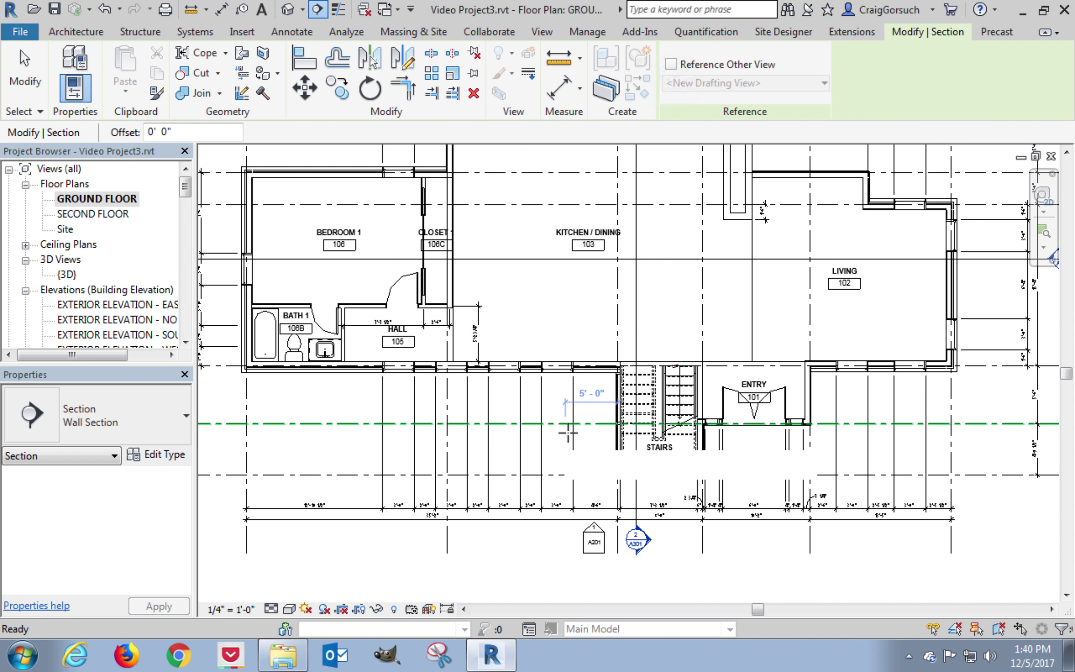
scroll(568, 433, "up", 4)
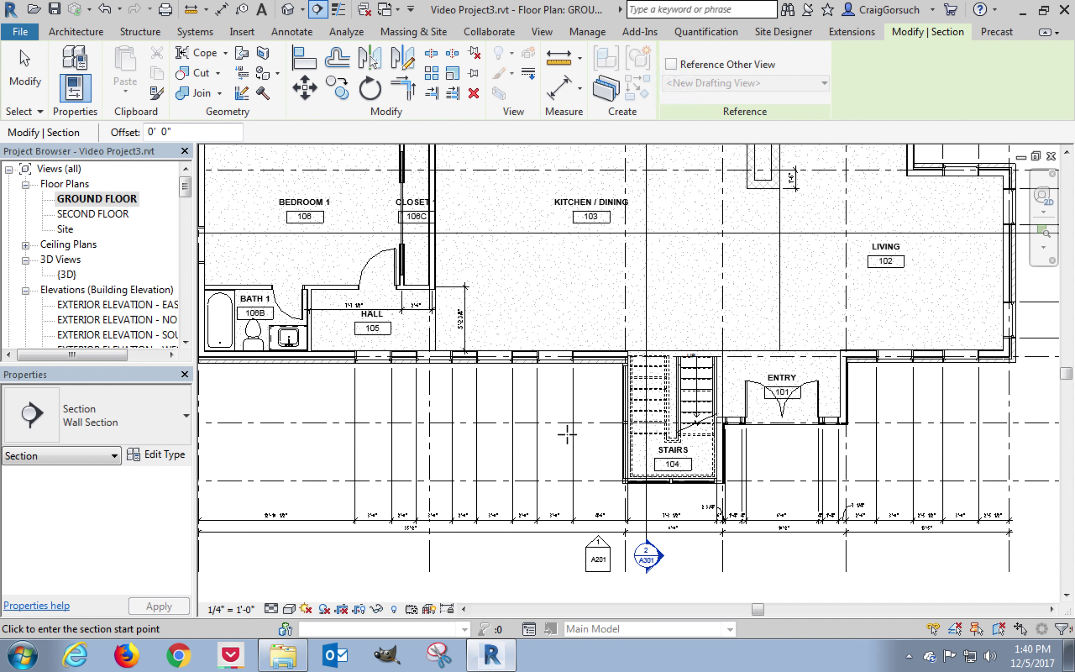
scroll(566, 434, "up", 1)
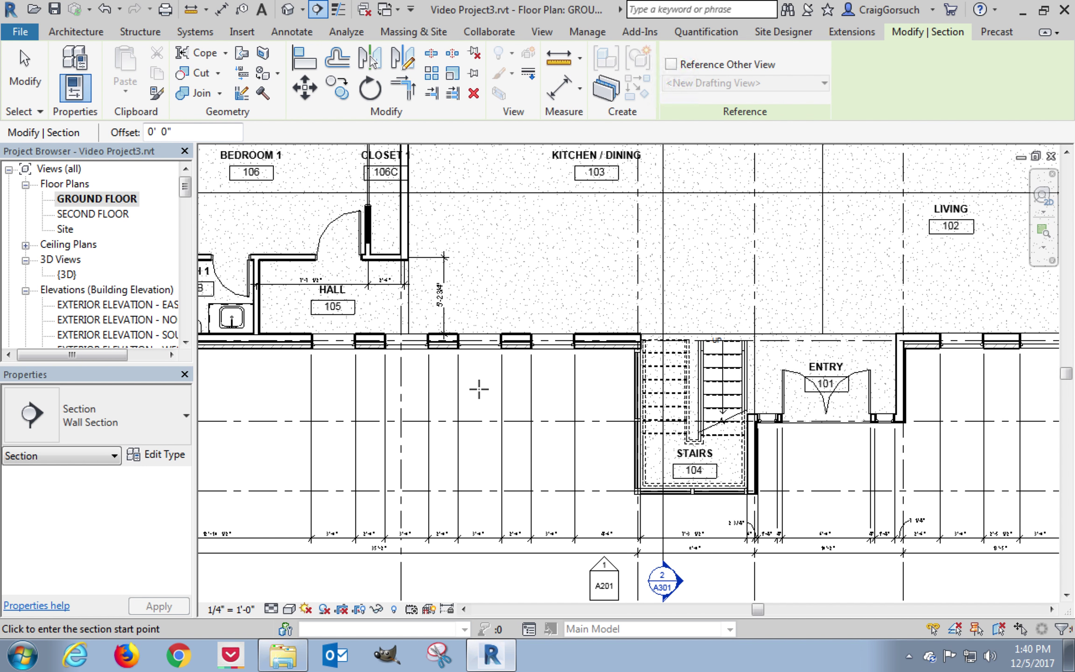
left_click(480, 389)
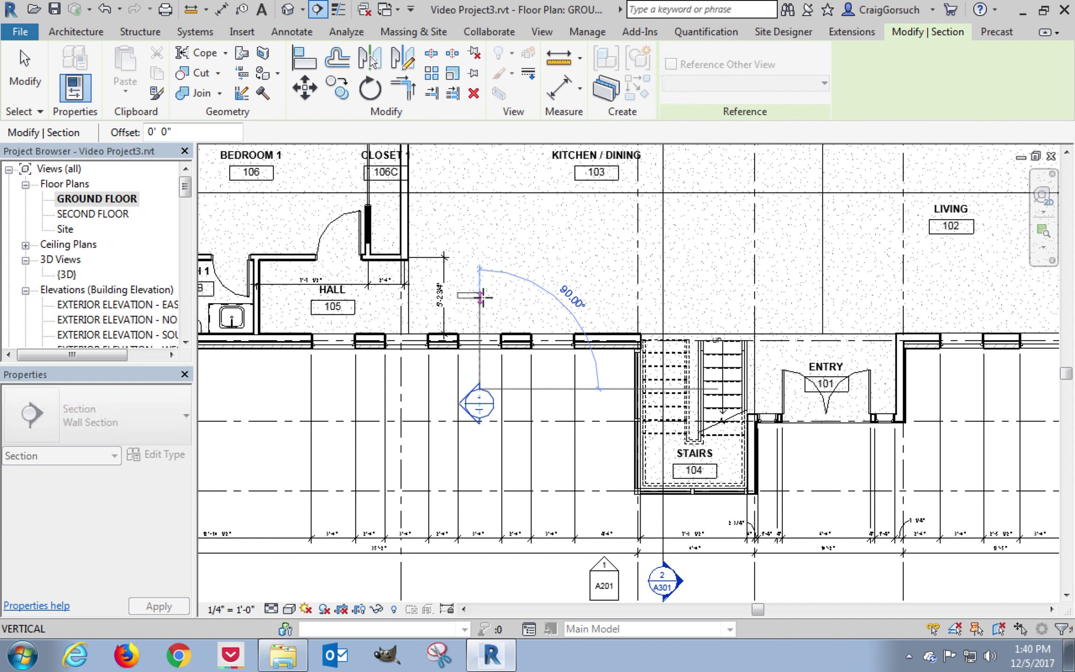
left_click(481, 299)
key("Escape")
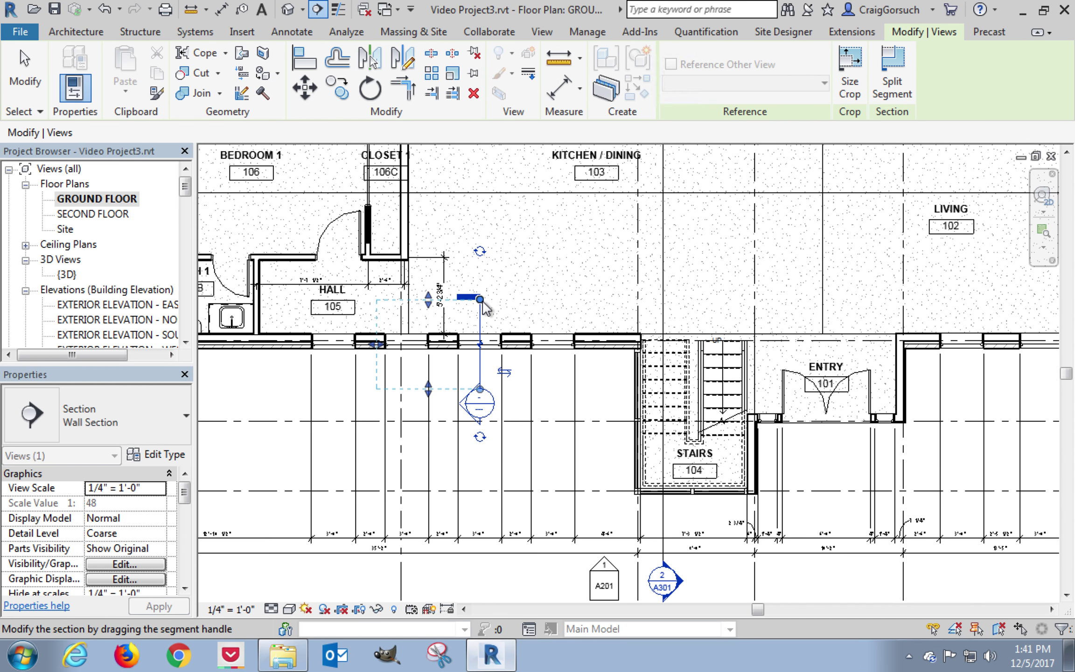
left_click(513, 373)
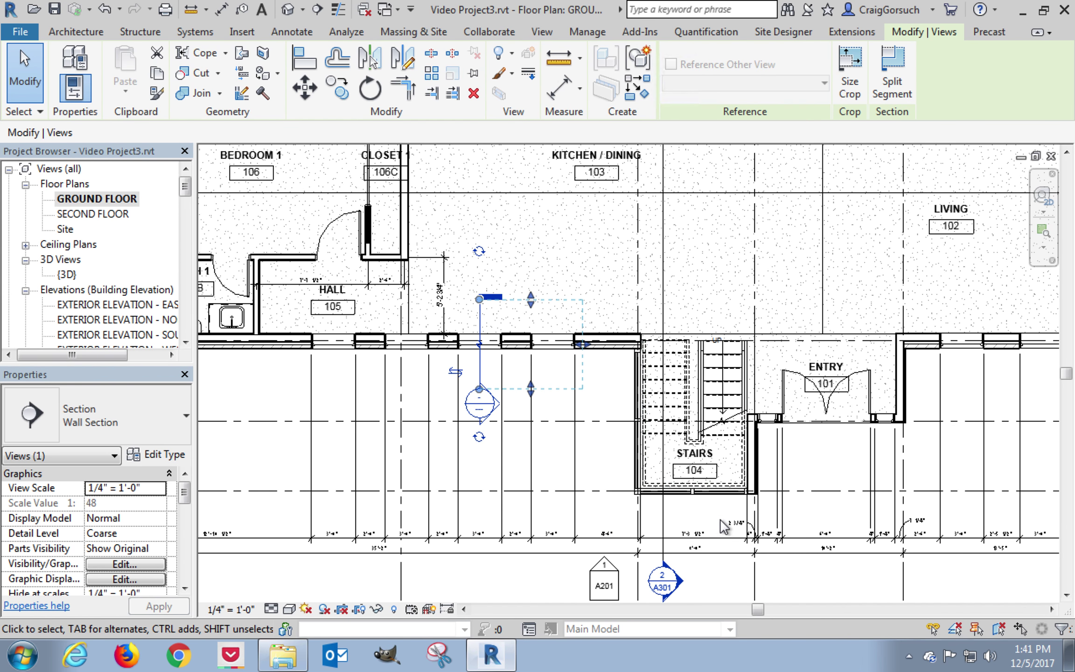
Draw a second wall section through the right-hand stair flight and shorten its view depth to just beyond the stairwell's left wall
left_click(319, 11)
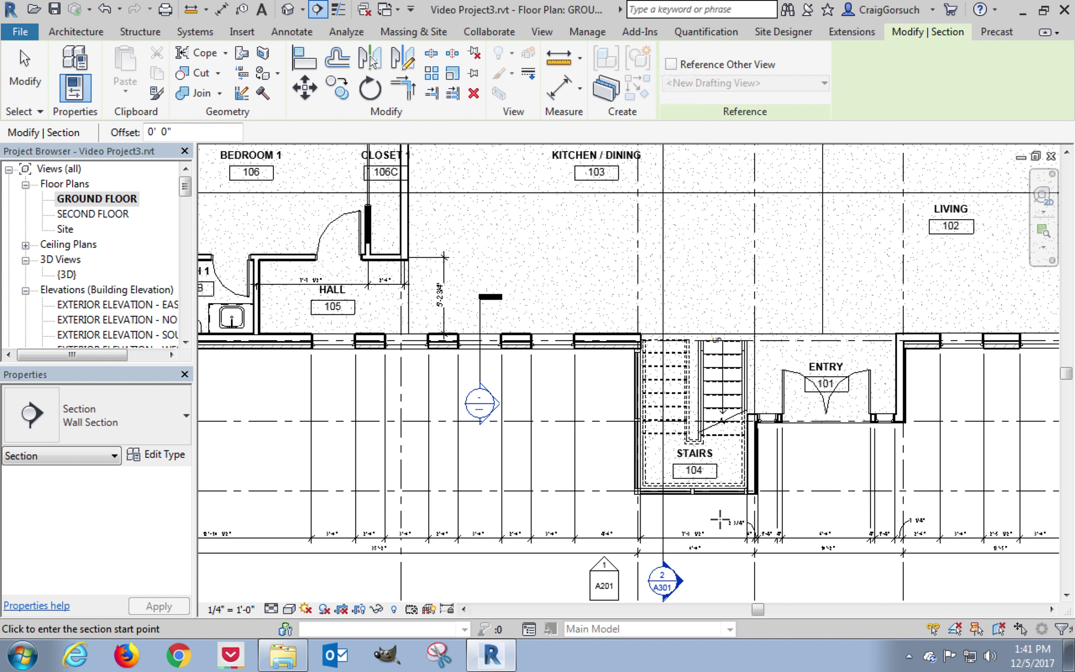
left_click(722, 569)
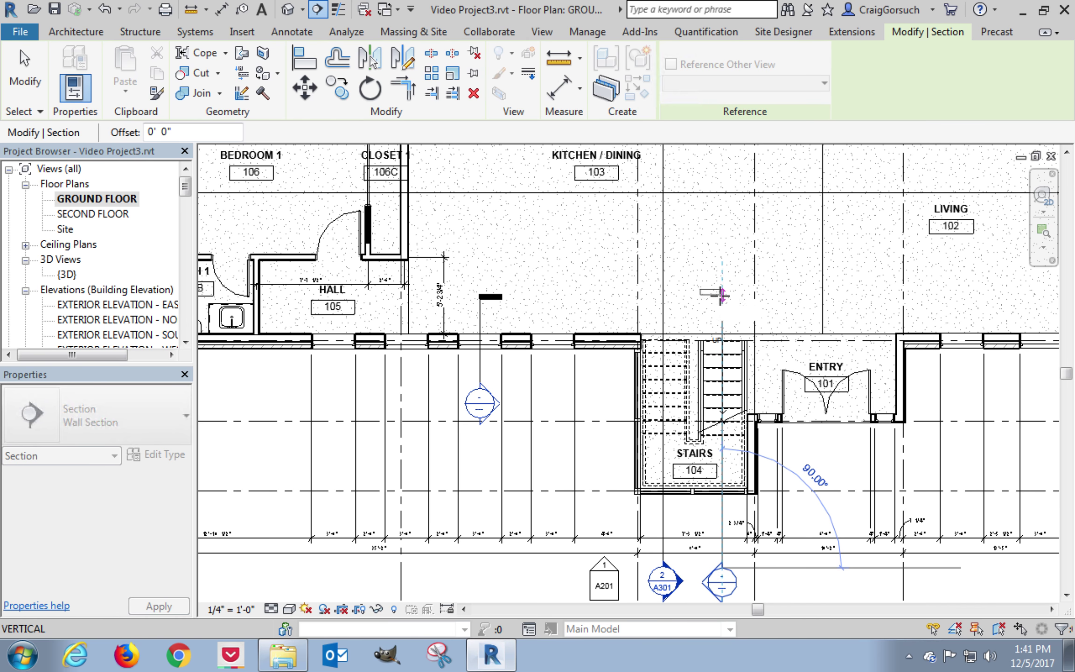
left_click(722, 294)
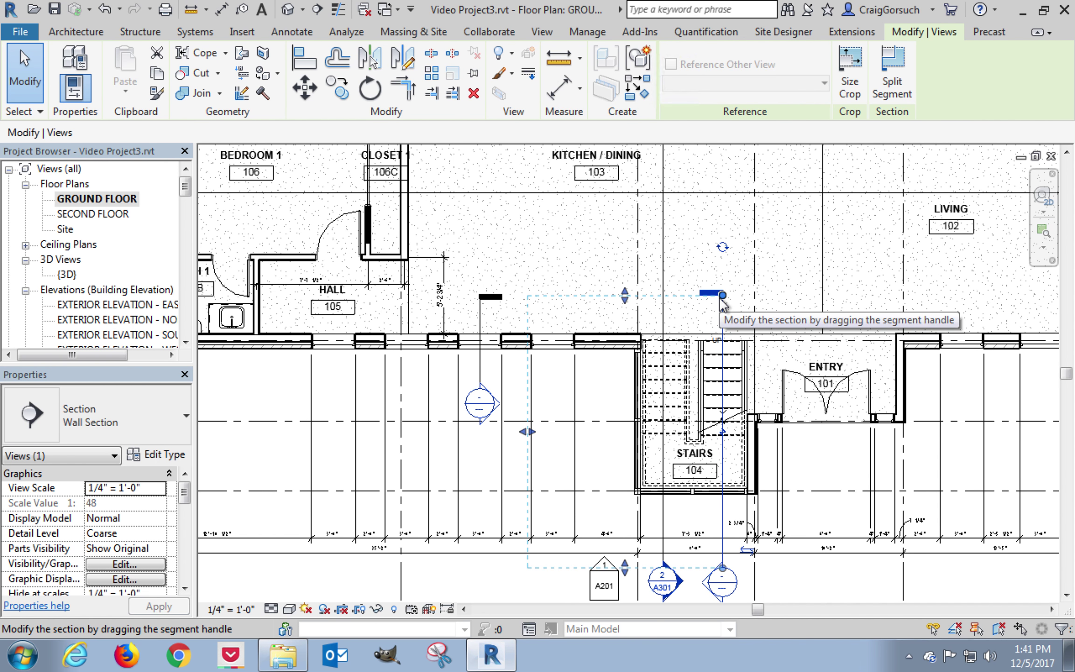
middle_click_drag(724, 302, 727, 257)
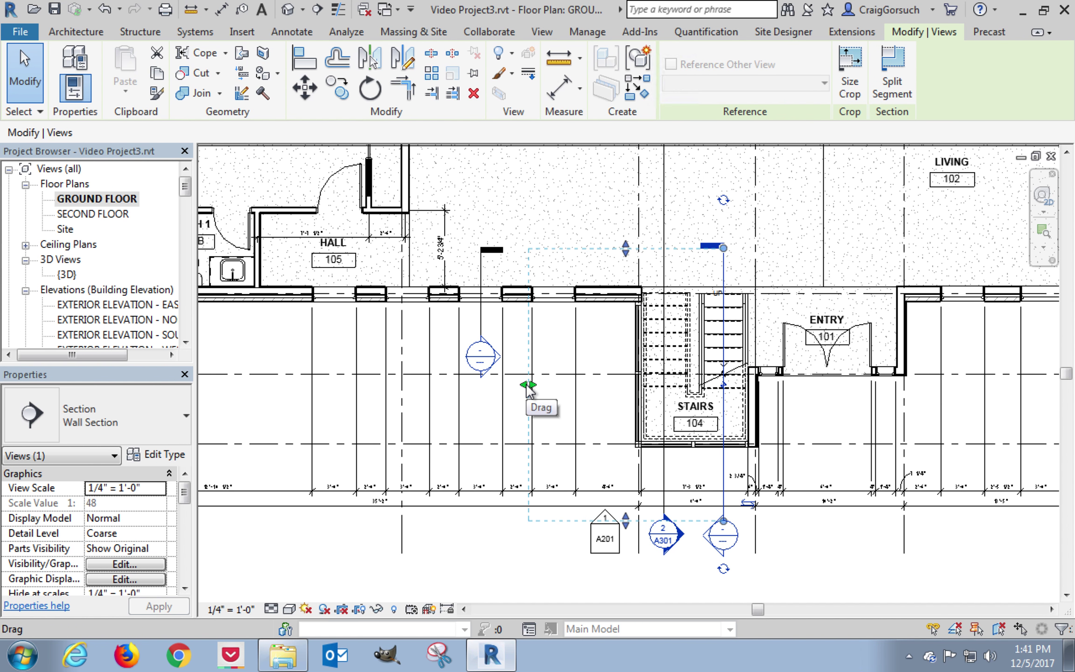
left_click_drag(528, 385, 610, 386)
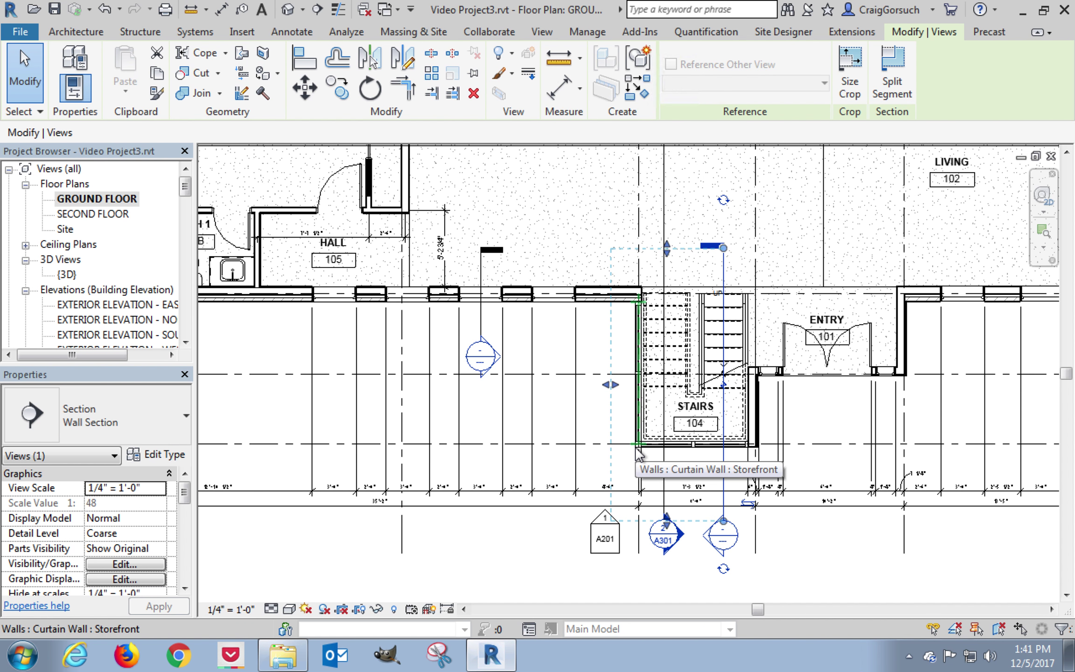
Shorten the view depth of the wall section beside the hall to within the adjacent wall pier
left_click(483, 267)
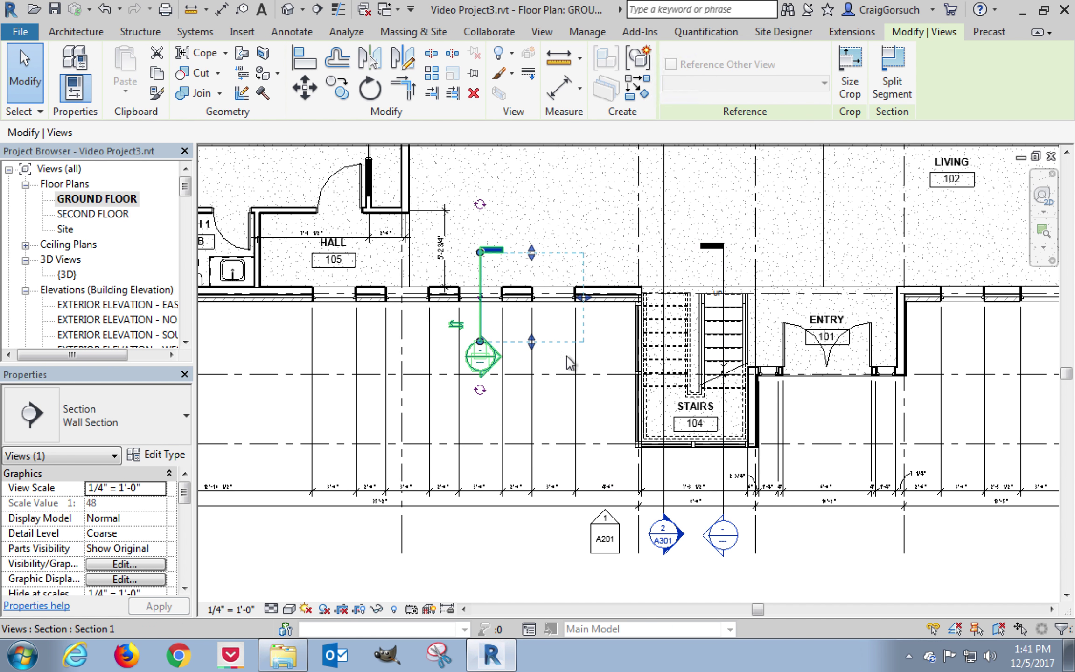
left_click_drag(564, 303, 518, 311)
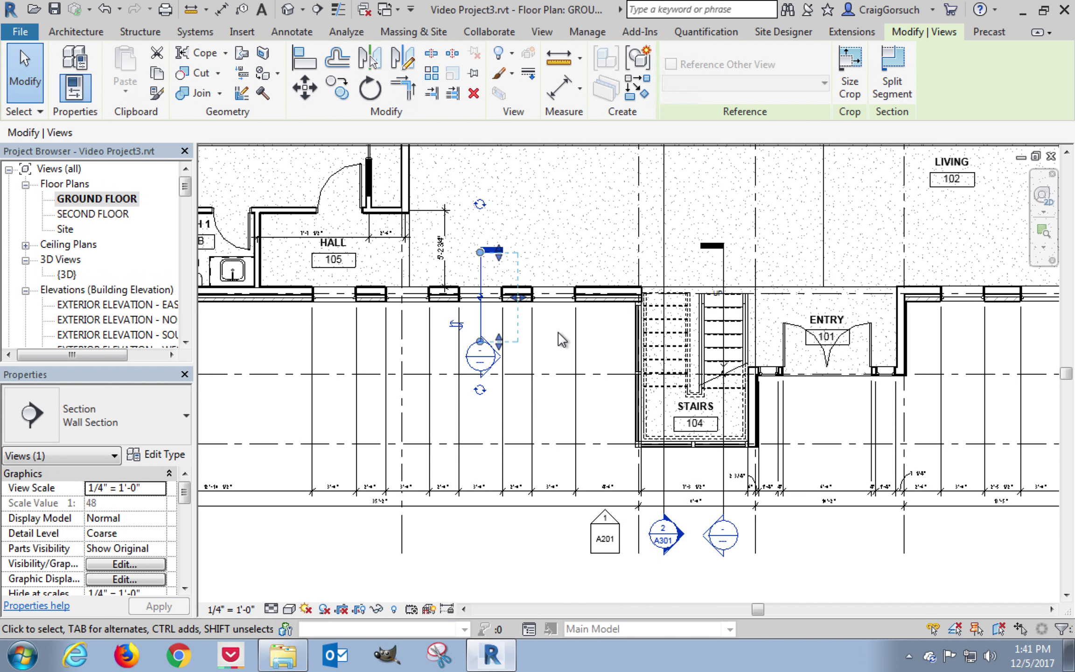
key("Escape")
Draw a third wall section through the grid A wall's window beside the double doors and flip it to look toward grid 2
middle_click_drag(563, 341, 560, 559)
middle_click_drag(532, 289, 581, 293)
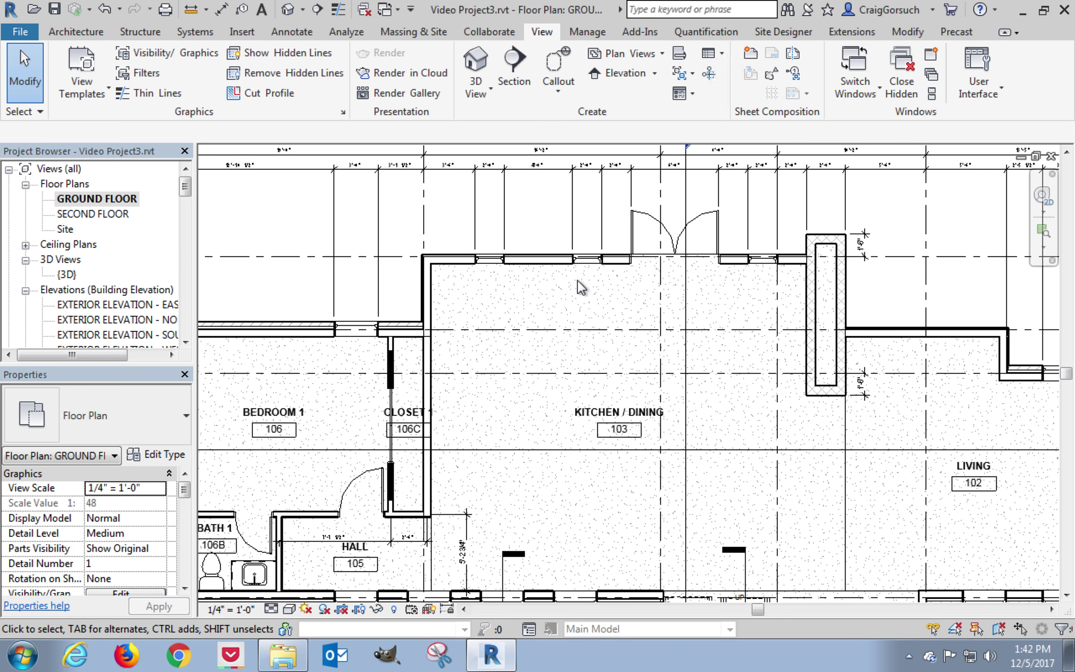
left_click(514, 65)
middle_click_drag(565, 233, 570, 260)
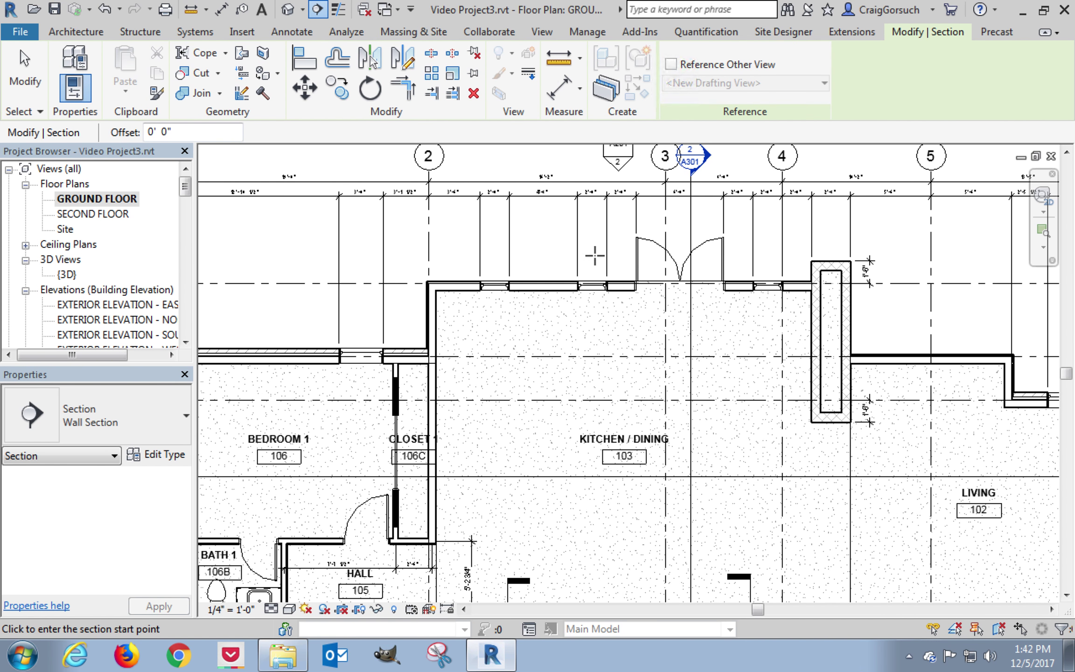
left_click(588, 171)
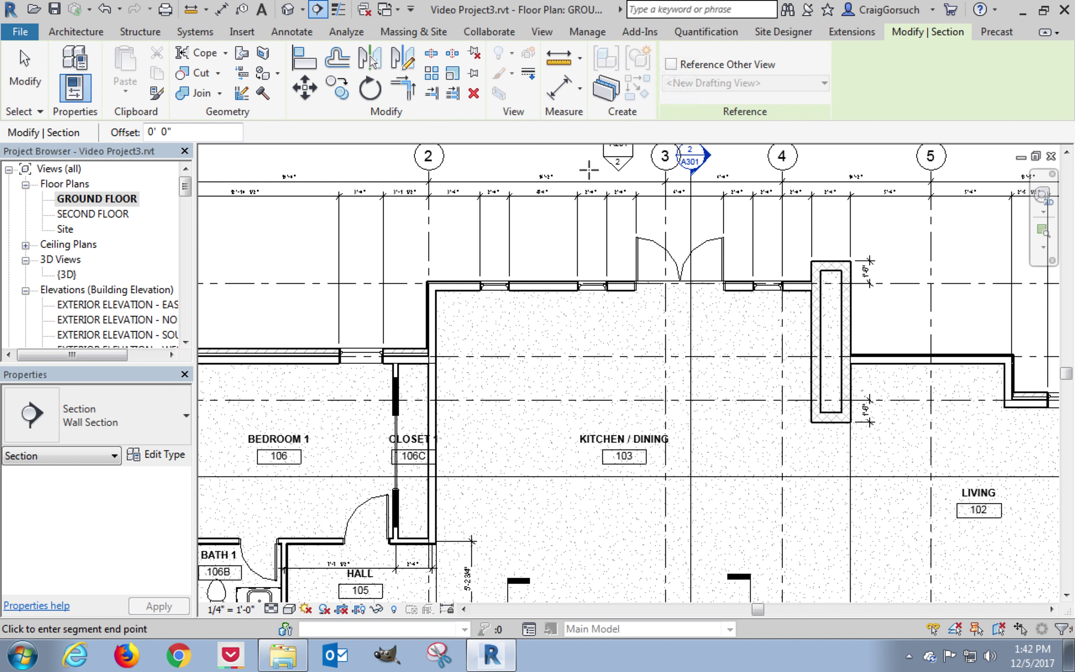
left_click(588, 305)
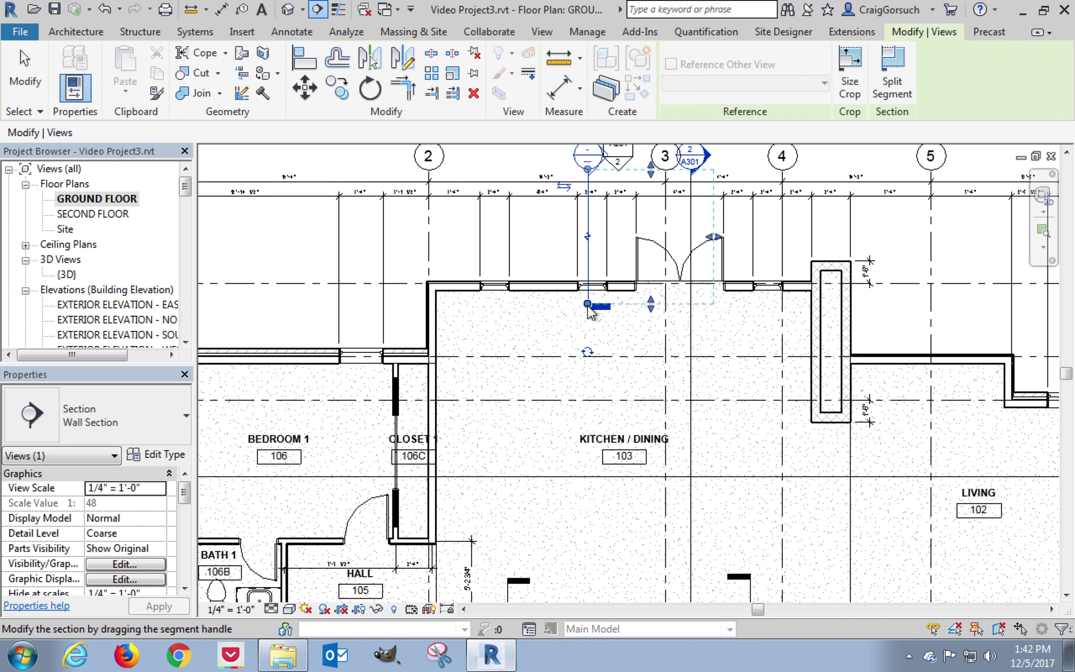
left_click(565, 187)
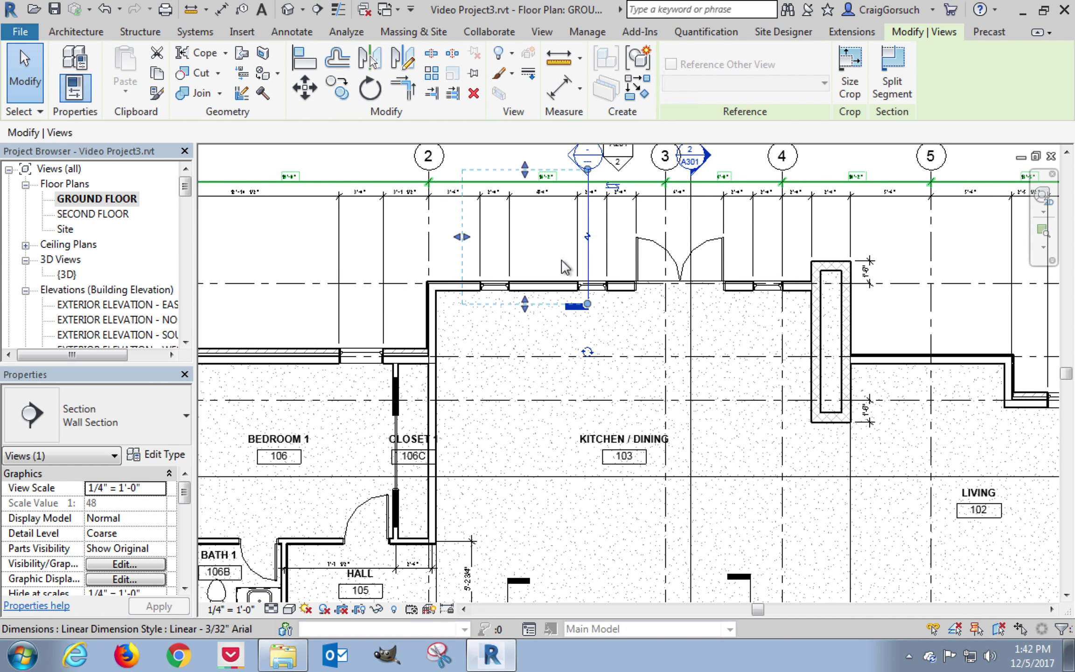
Reduce the grid A wall section's view depth and pull its outer crop boundary in close to the exterior wall face
left_click_drag(462, 237, 546, 243)
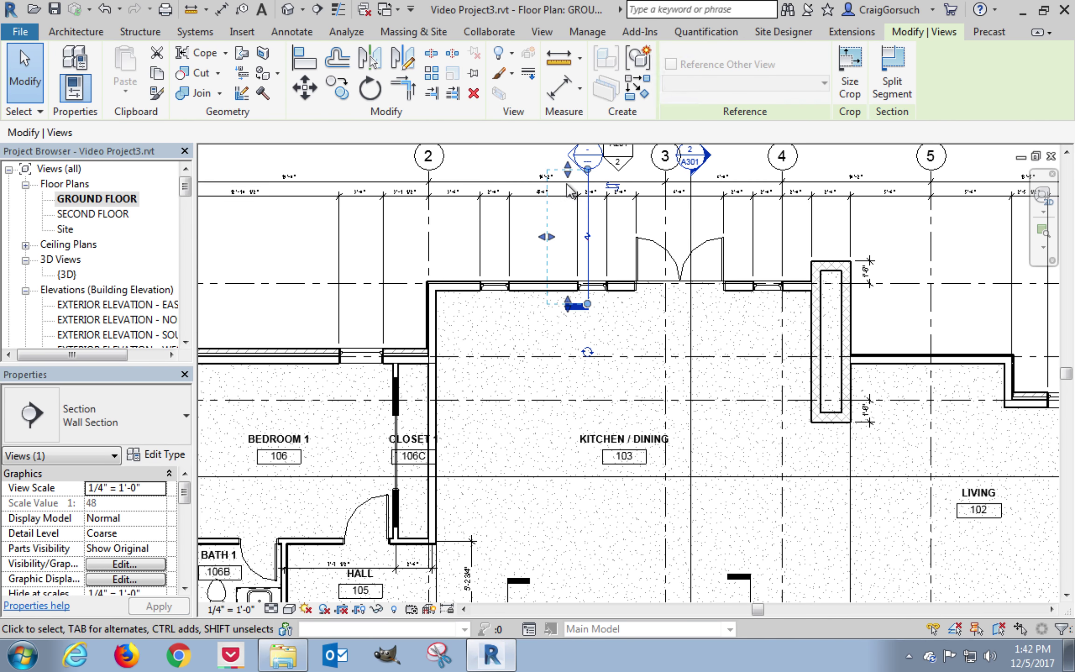
left_click_drag(568, 170, 569, 249)
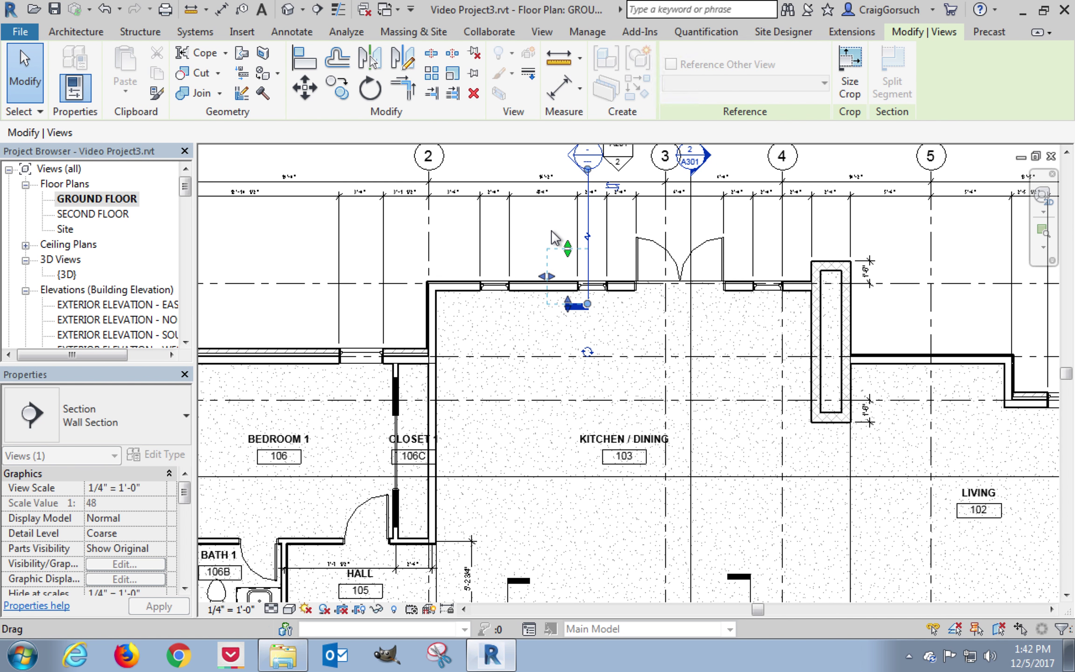
left_click(552, 235)
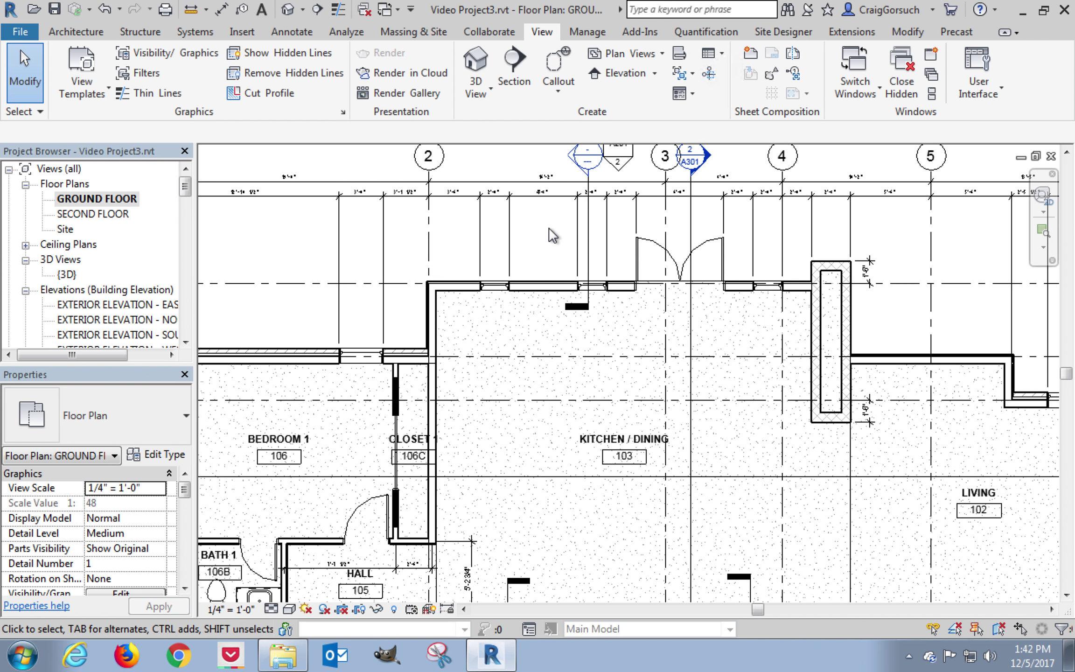
left_click(588, 226)
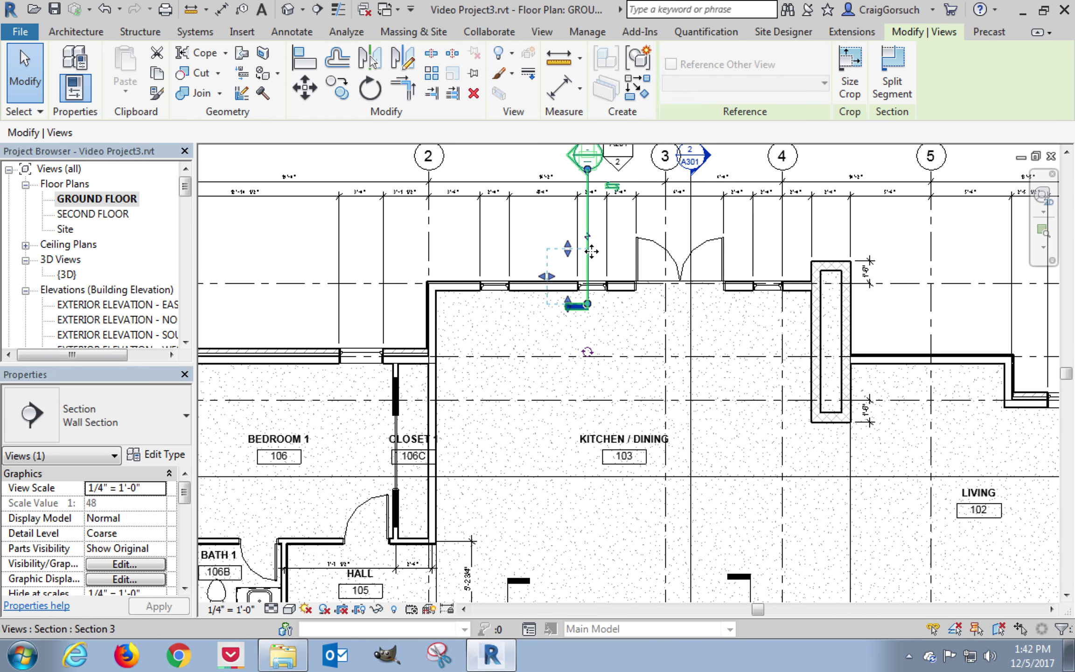
middle_click_drag(590, 253, 585, 280)
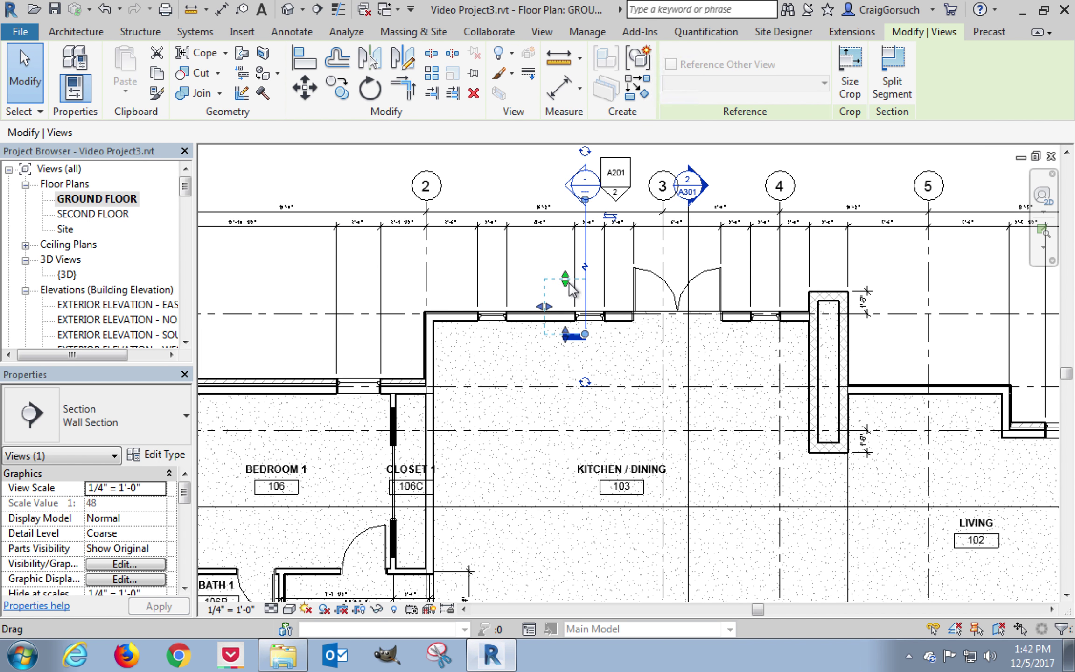
left_click(548, 264)
Open the Section 1 wall section view from the project's wall sections and focus on the wall base at the ground floor
scroll(549, 263, "up", 2)
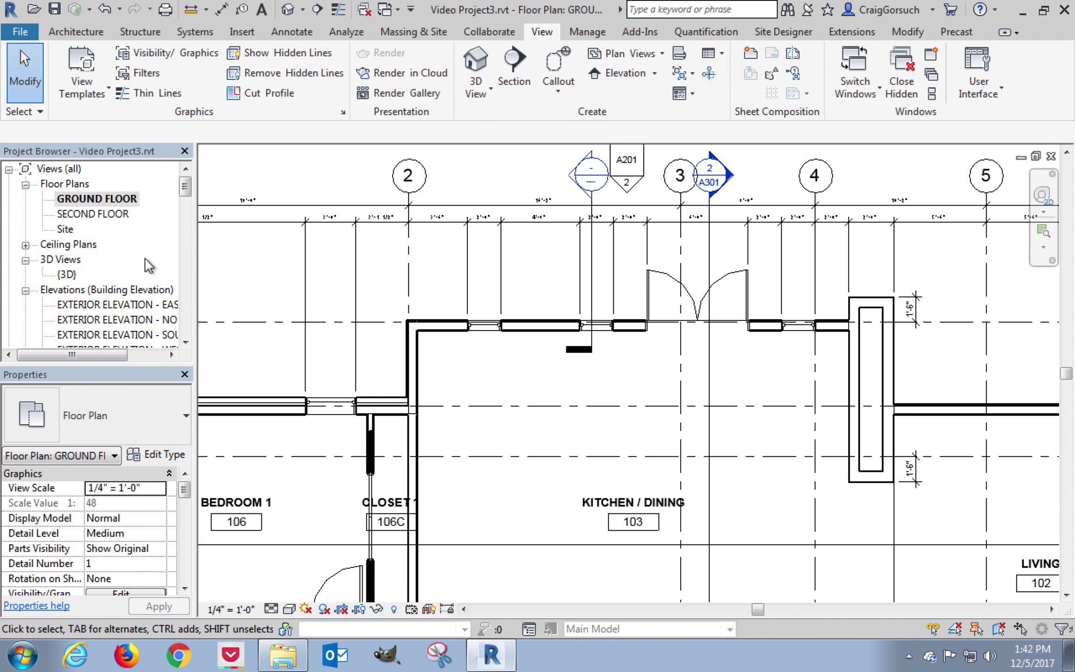
left_click_drag(186, 187, 186, 205)
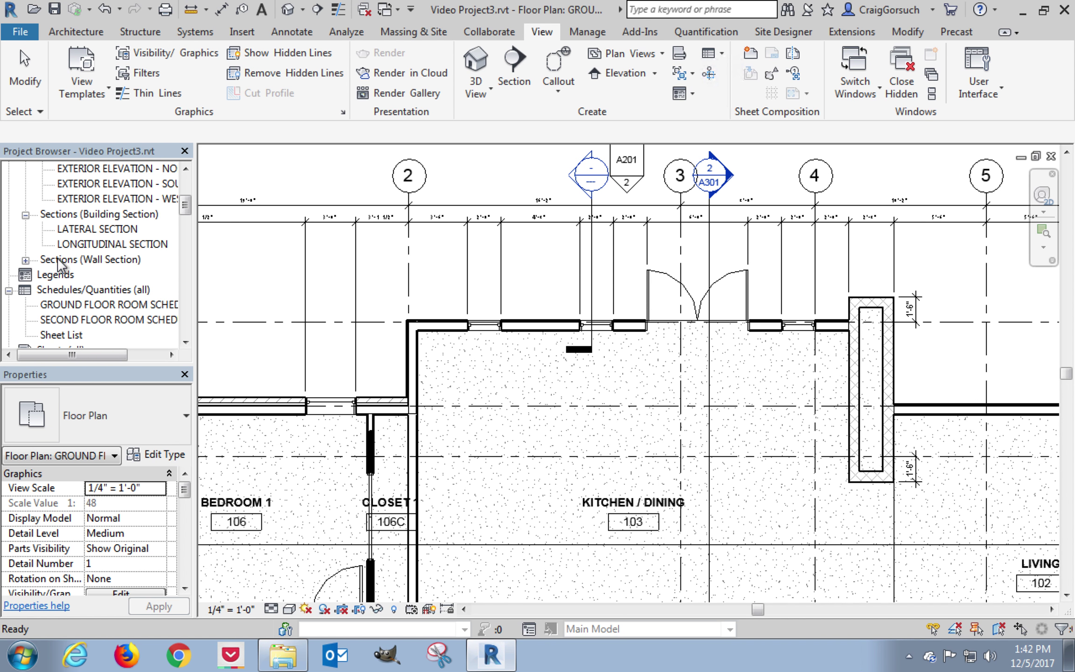
left_click(26, 260)
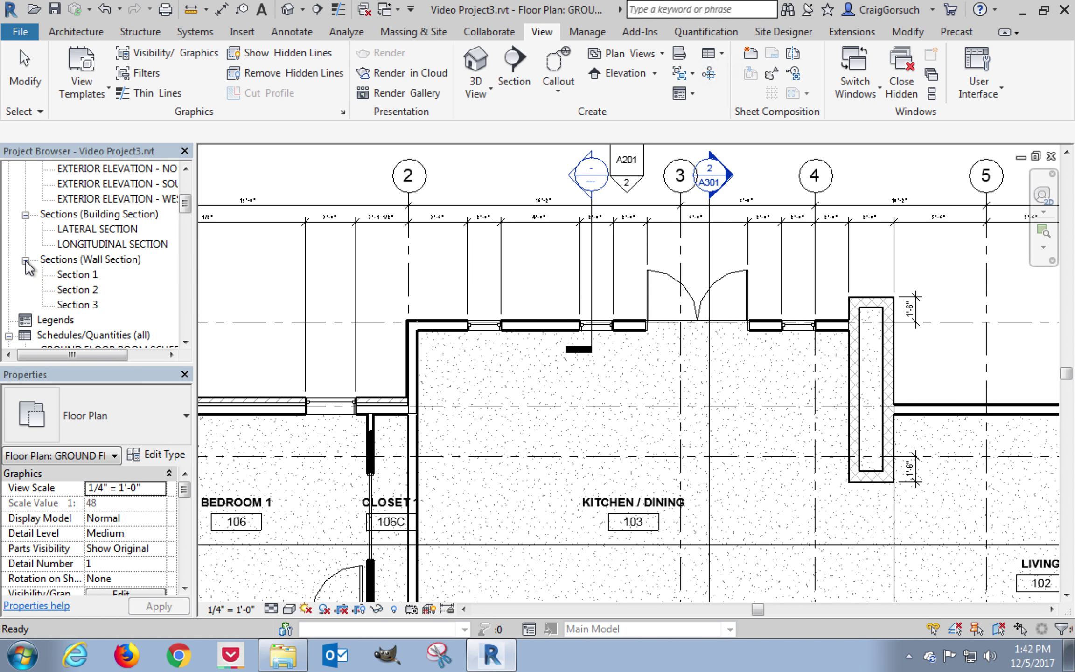
double_click(94, 273)
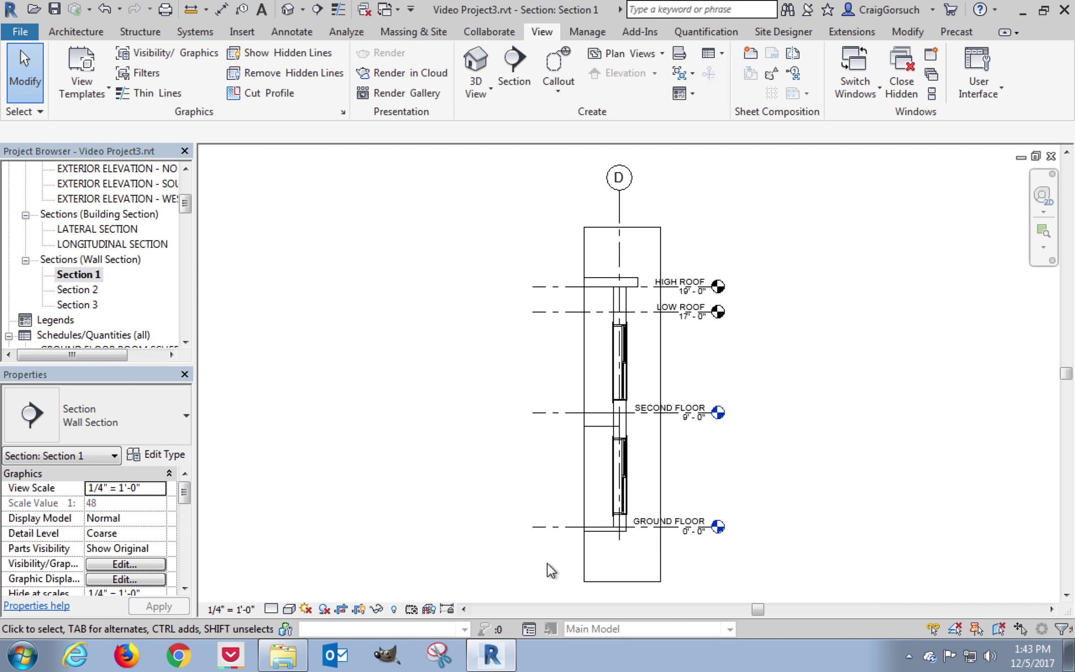
scroll(625, 565, "up", 4)
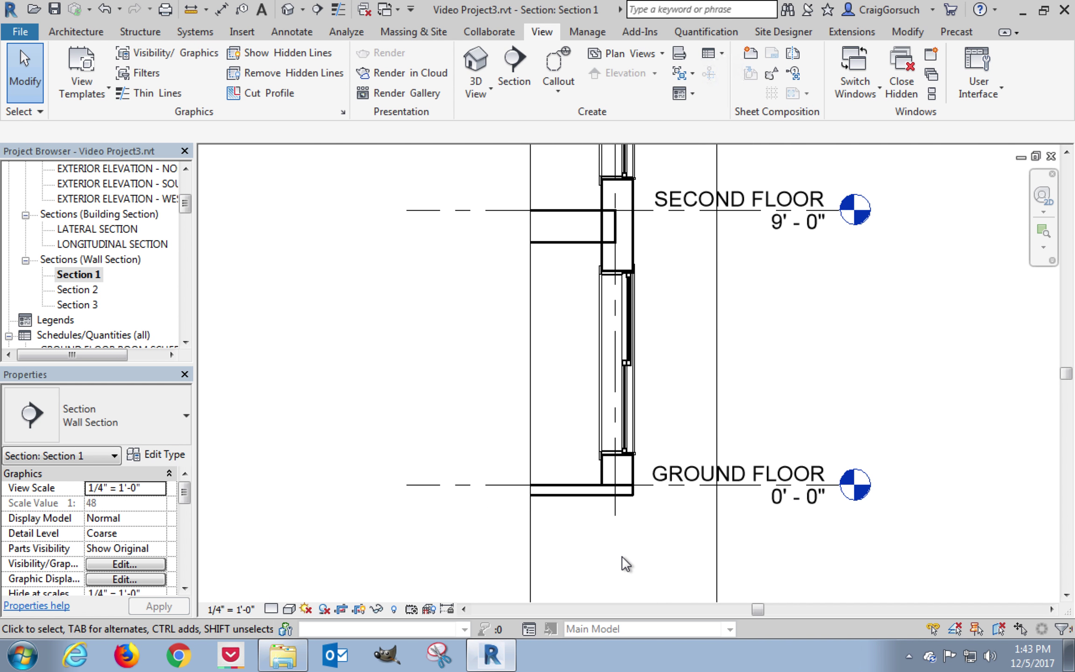
scroll(625, 564, "up", 1)
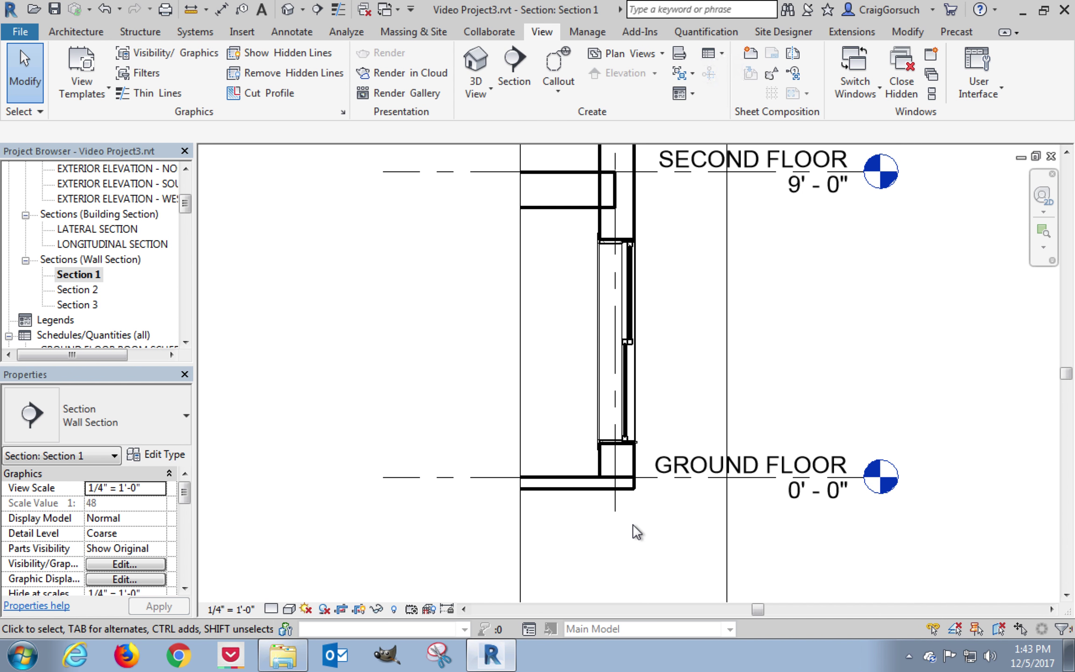
Start renaming the Section 1 wall section view
right_click(84, 279)
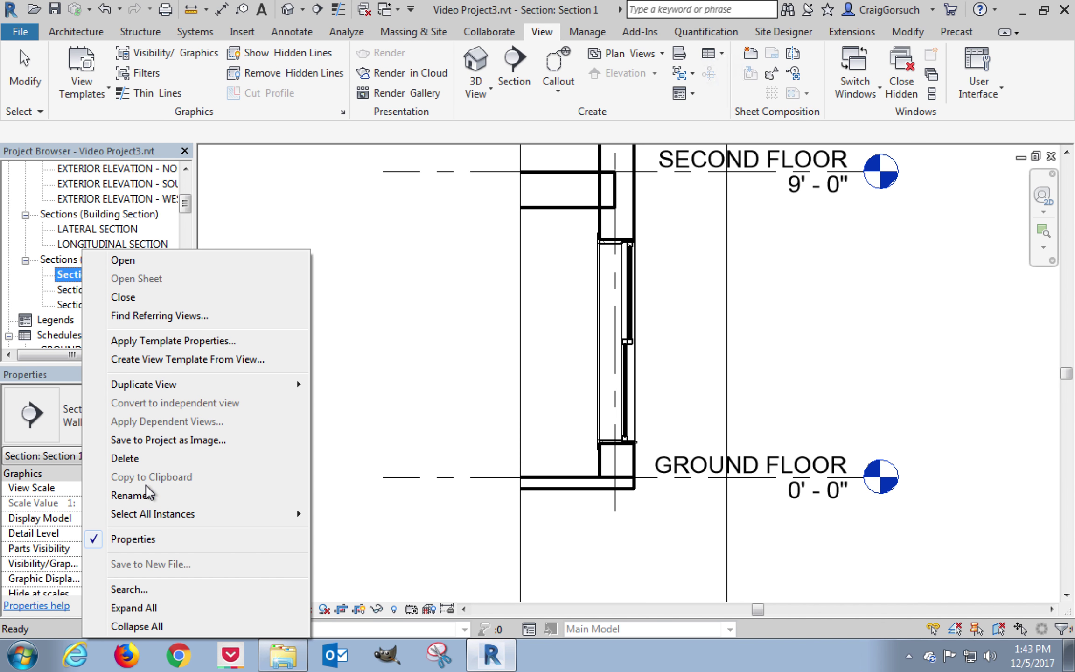
left_click(133, 496)
type("section")
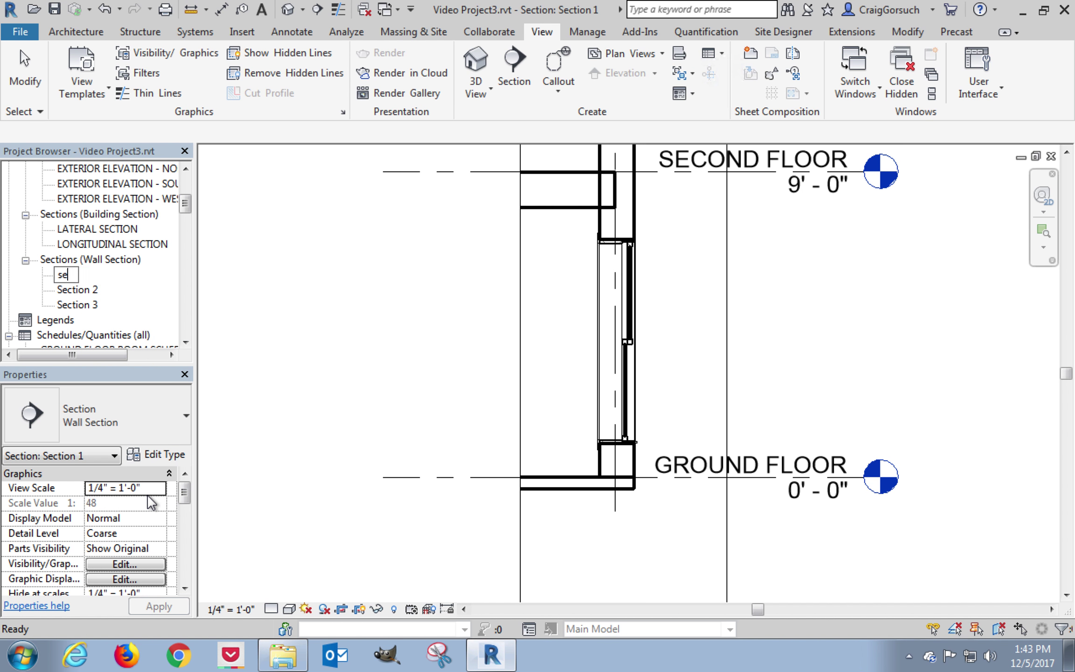
type("brick wall")
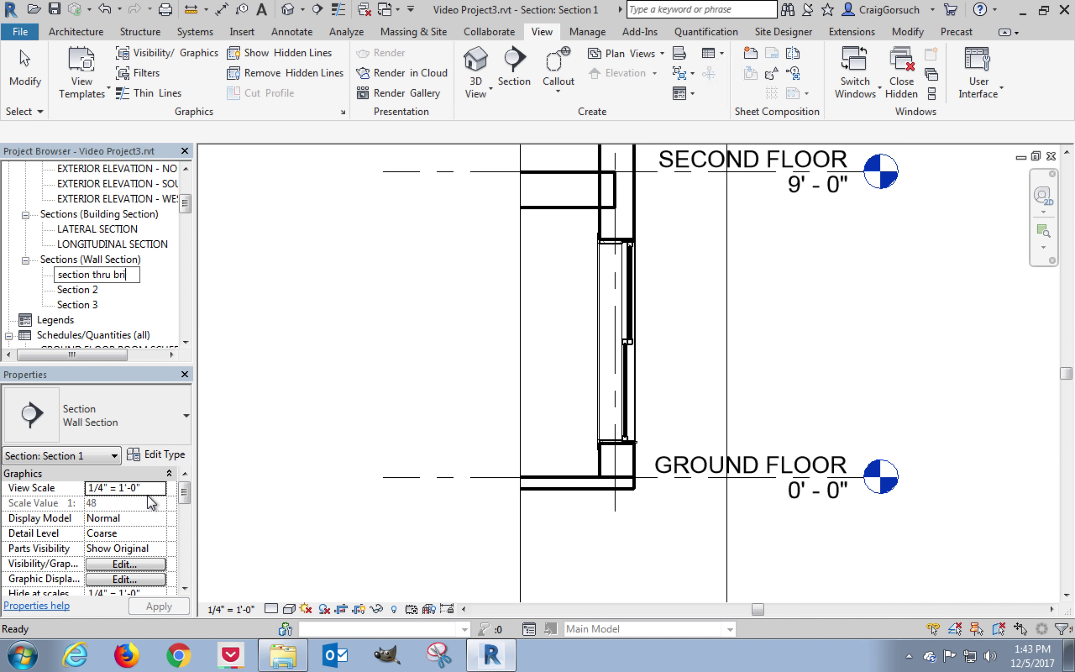
key("BackSpace")
key("BackSpace")
key("BackSpace")
key("BackSpace")
key("BackSpace")
key("BackSpace")
key("BackSpace")
key("BackSpace")
key("BackSpace")
key("BackSpace")
key("BackSpace")
key("BackSpace")
key("BackSpace")
key("BackSpace")
key("BackSpace")
key("BackSpace")
key("BackSpace")
key("BackSpace")
key("BackSpace")
key("BackSpace")
key("BackSpace")
key("BackSpace")
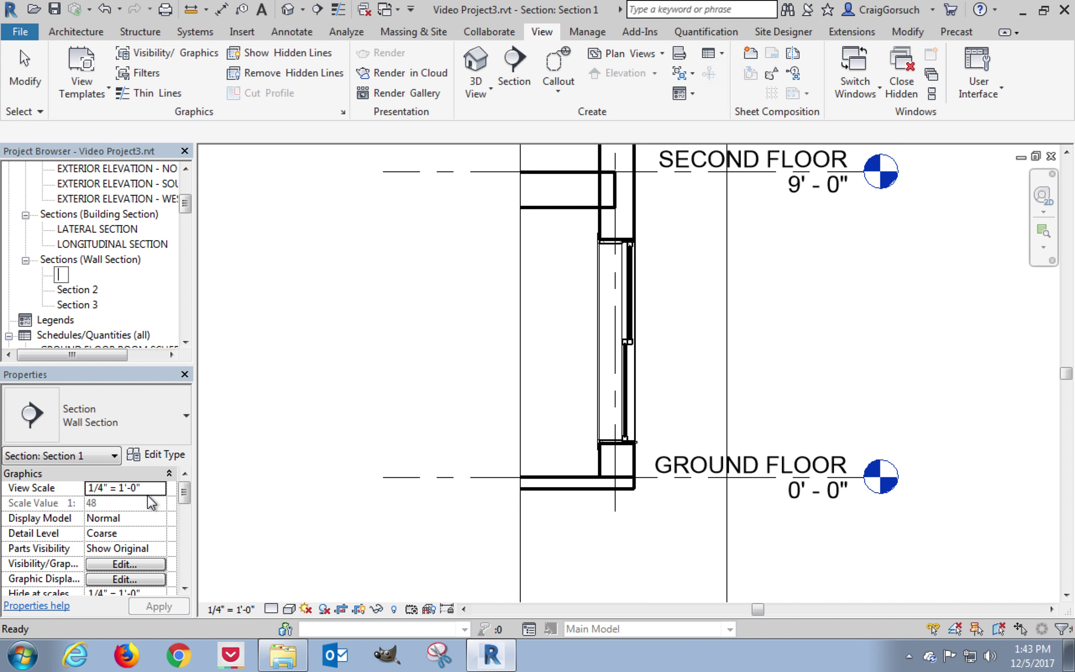
type("section thru")
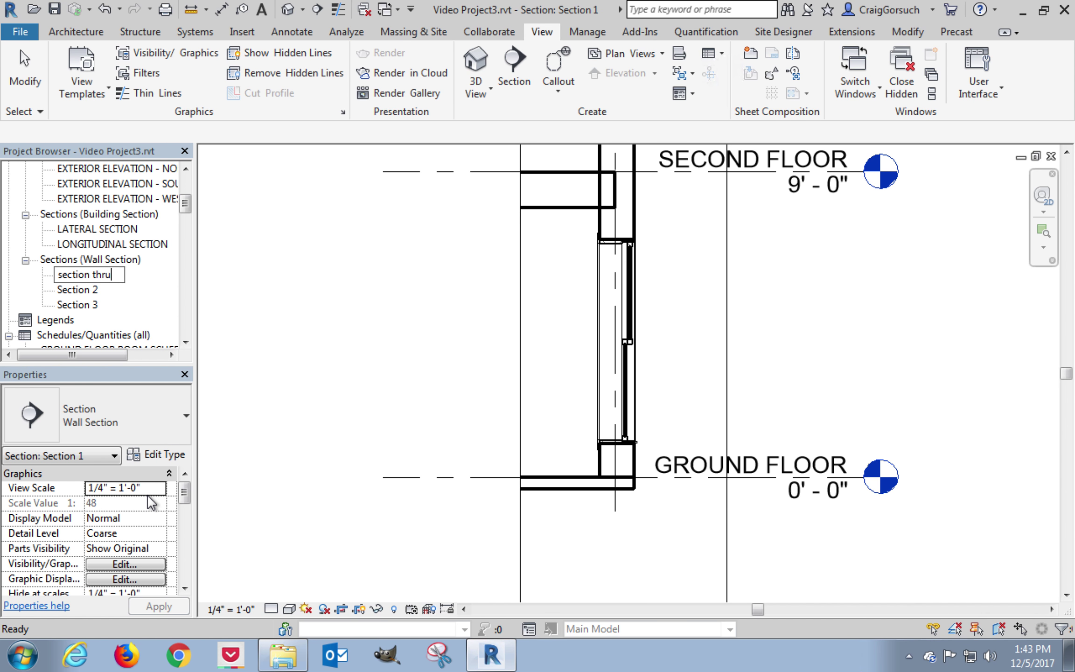
type(" brick wall")
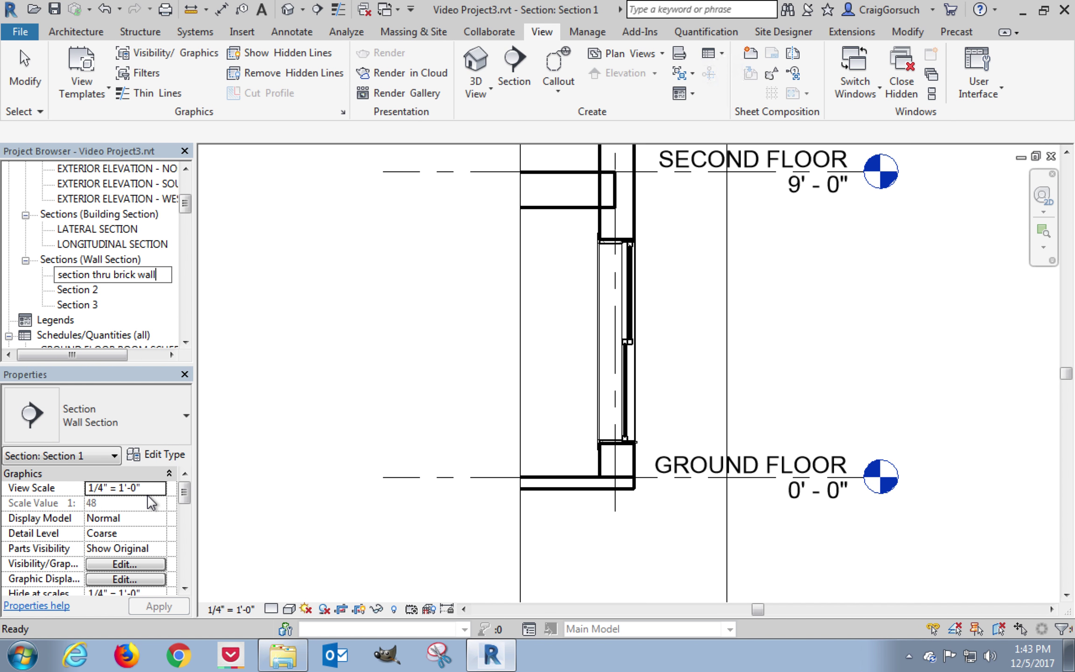
key("BackSpace")
key("BackSpace")
key("BackSpace")
key("BackSpace")
key("BackSpace")
key("BackSpace")
key("BackSpace")
key("BackSpace")
key("BackSpace")
key("BackSpace")
key("BackSpace")
key("BackSpace")
key("BackSpace")
key("BackSpace")
key("BackSpace")
key("BackSpace")
key("BackSpace")
key("BackSpace")
key("BackSpace")
key("BackSpace")
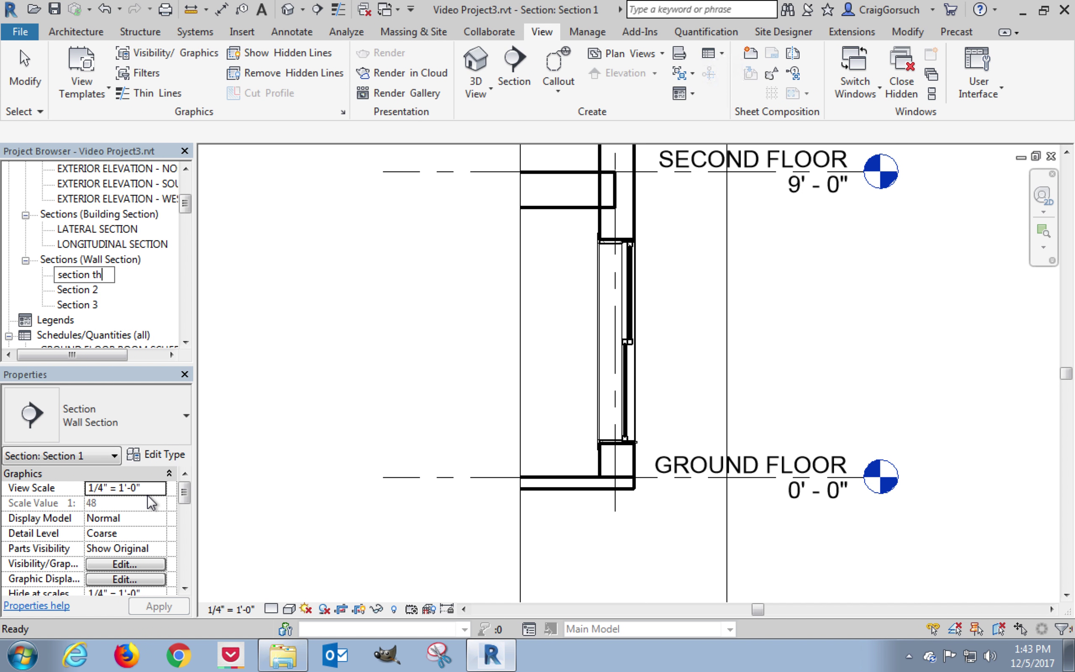
Enter SECTION THRU BRICK WALL in capitals as the wall section's name
key("Caps_Lock")
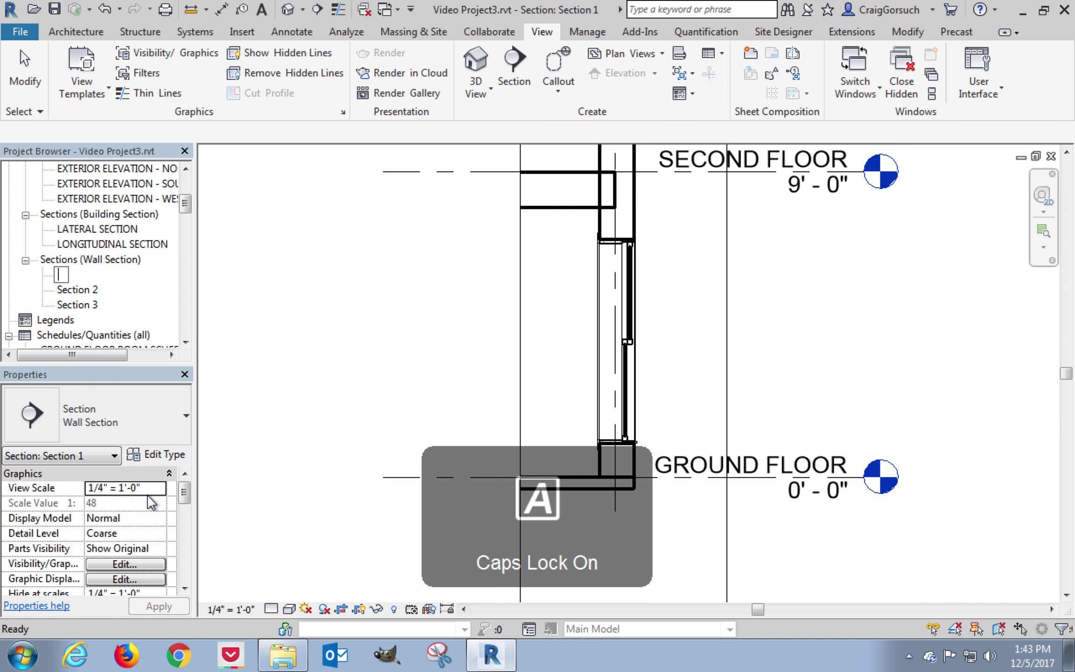
type("SECTION TH")
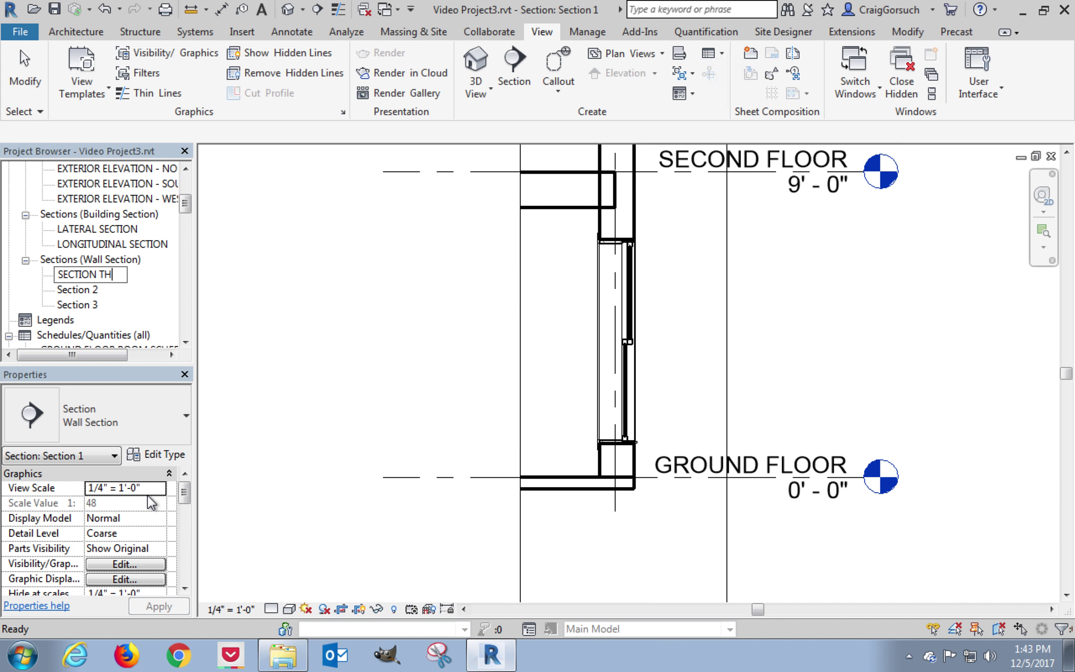
type("RU BRICK WALL")
key("Return")
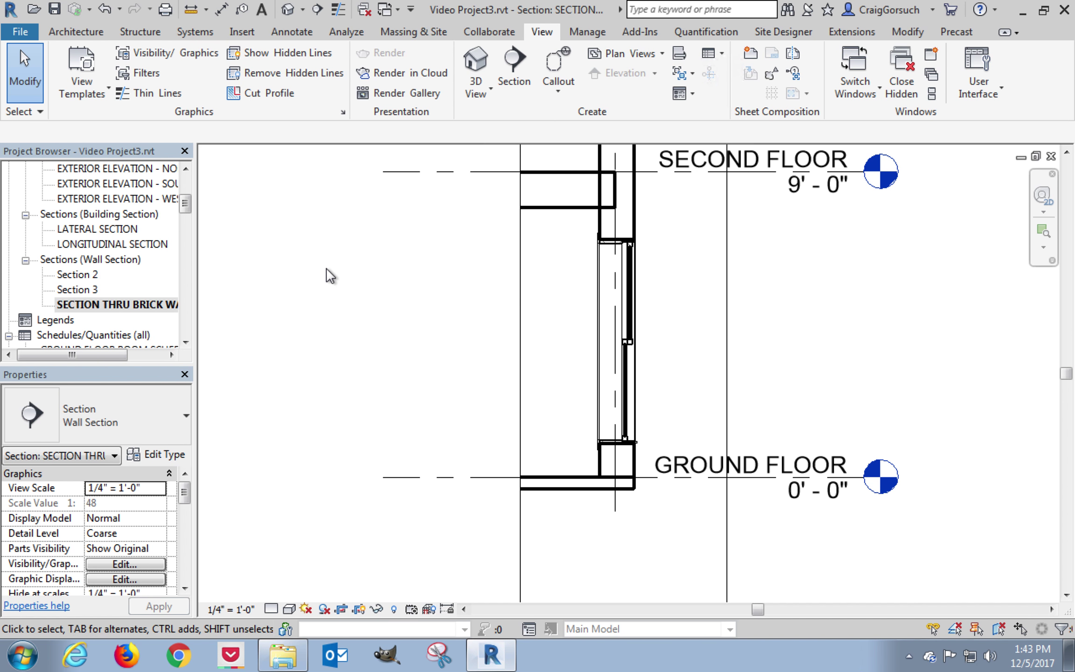
Set all three wall section views to a 1/2" = 1'-0" view scale and Fine detail level
left_click(100, 305)
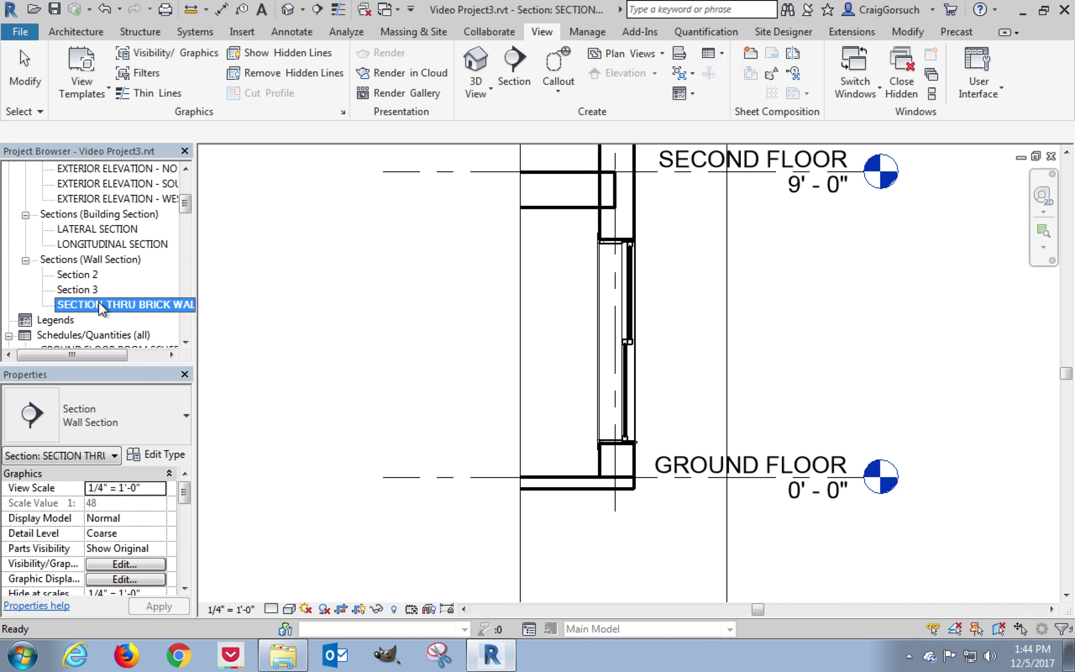
left_click(86, 290, "ctrl")
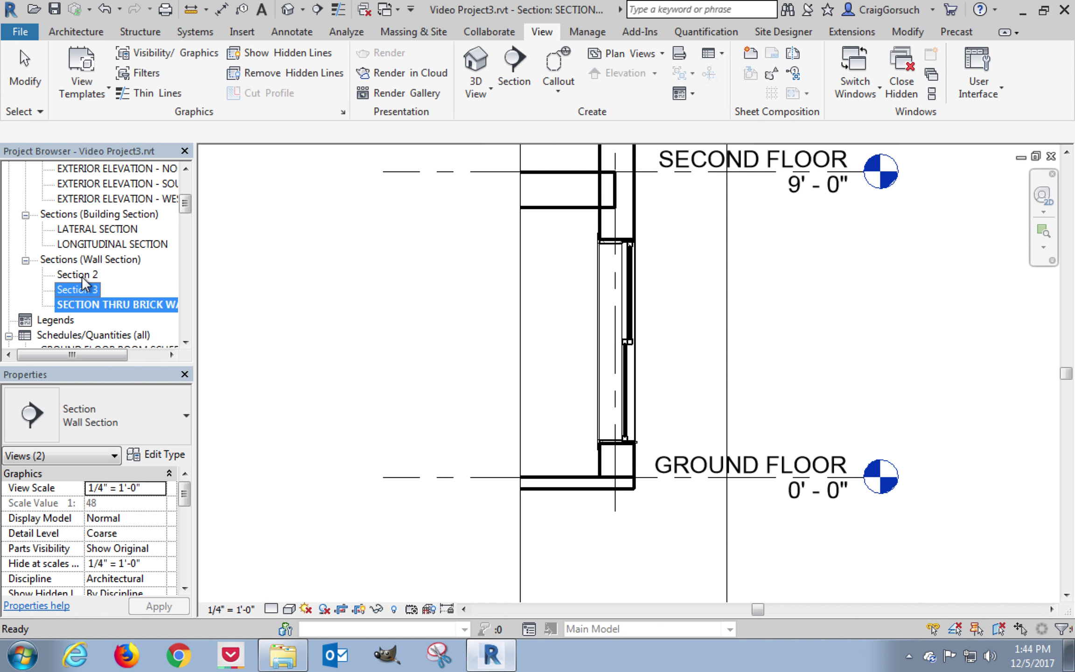
left_click(157, 489)
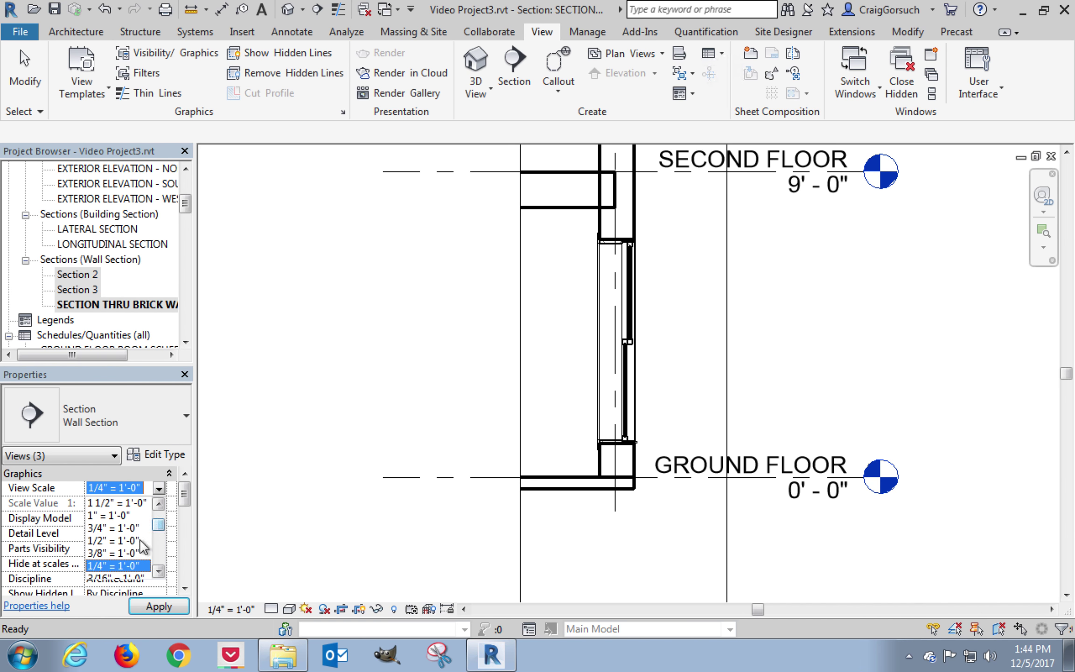
left_click(104, 542)
left_click(130, 533)
left_click(159, 533)
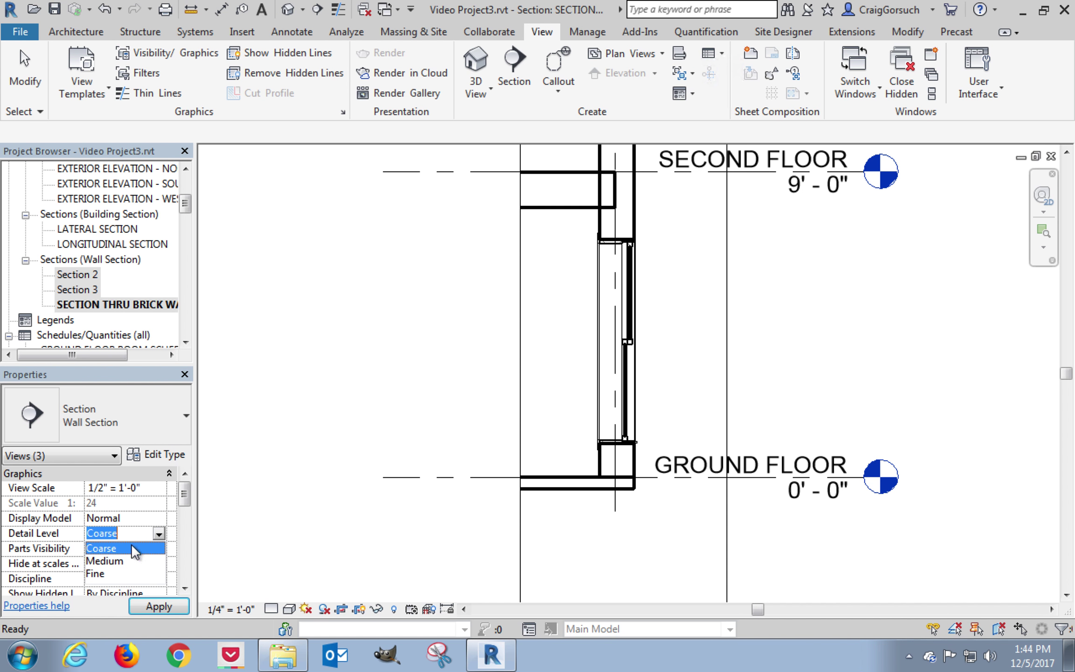
left_click(103, 572)
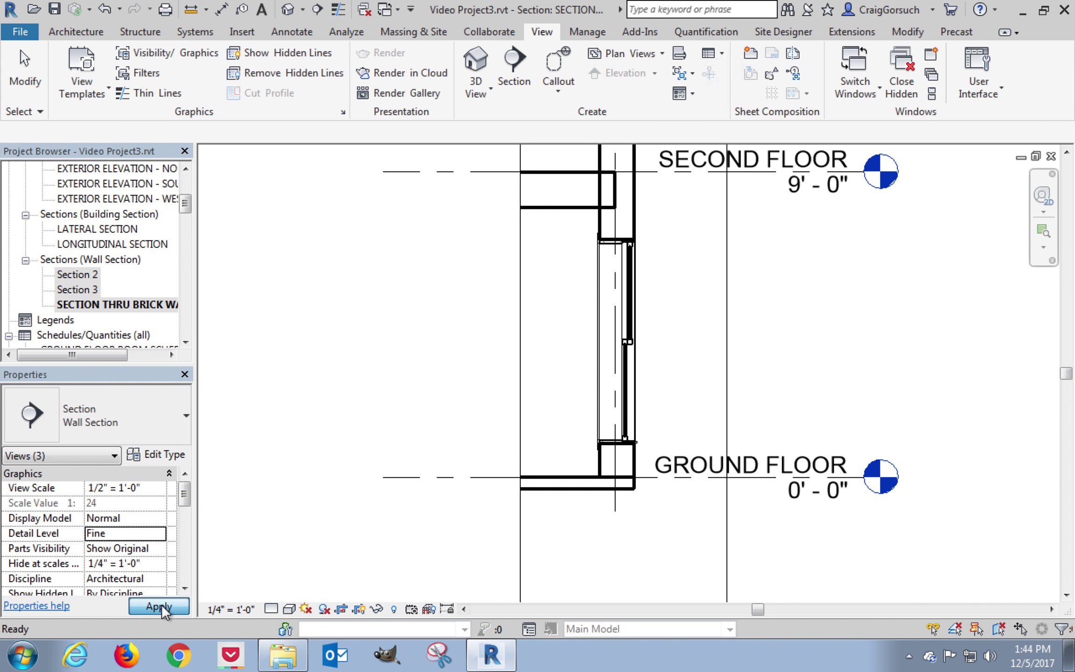
left_click(160, 606)
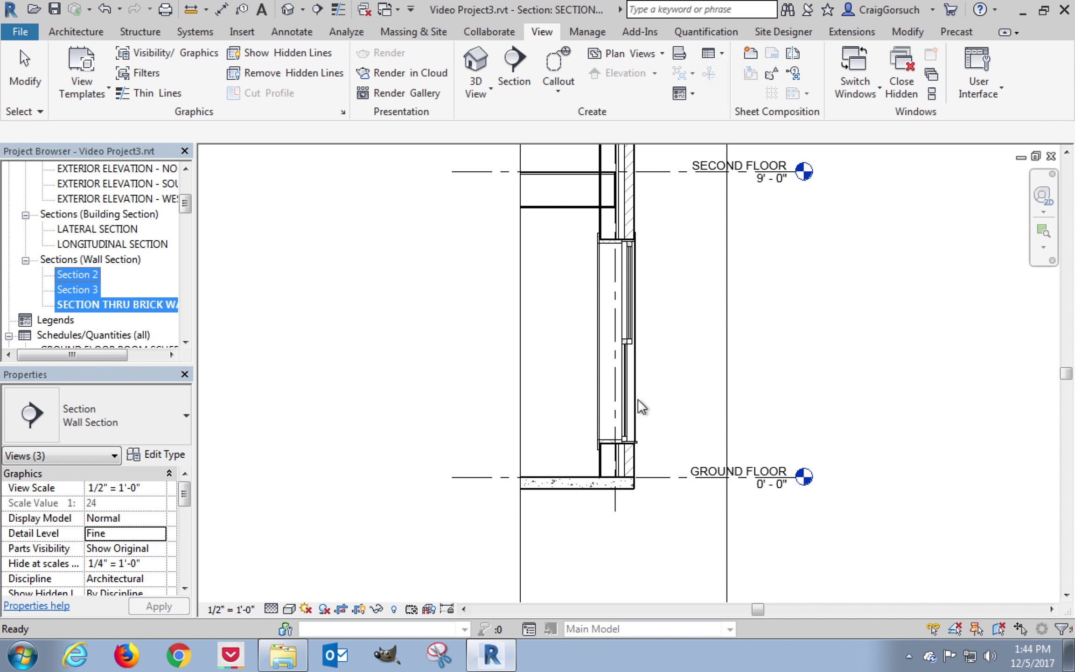
left_click(653, 195)
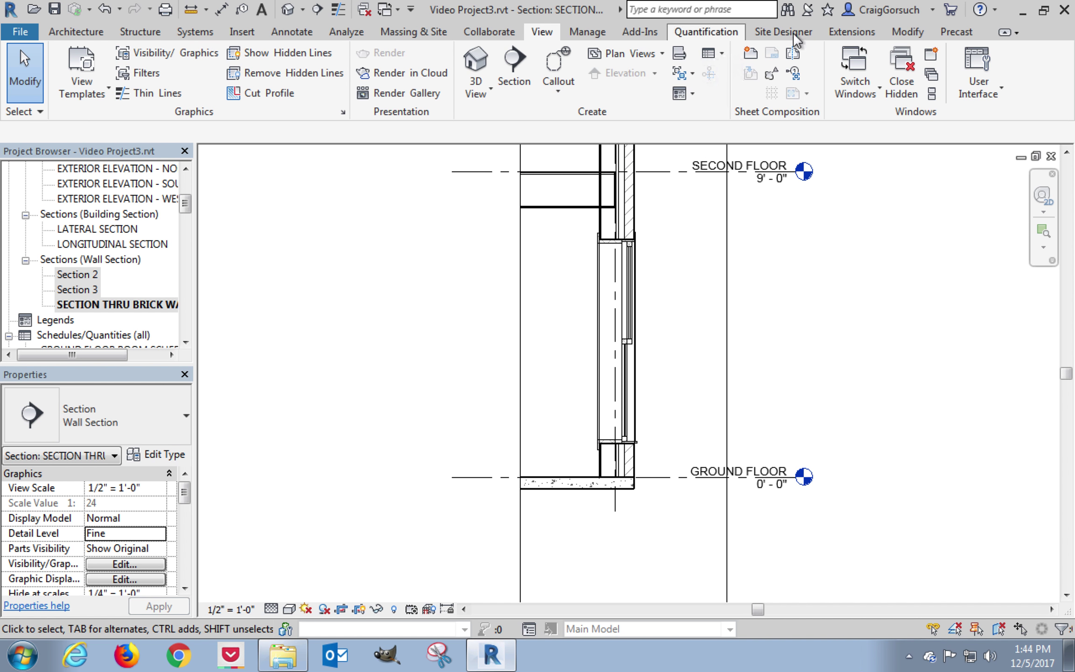
Join the second floor's geometry to the exterior brick wall in the brick wall section
left_click(906, 33)
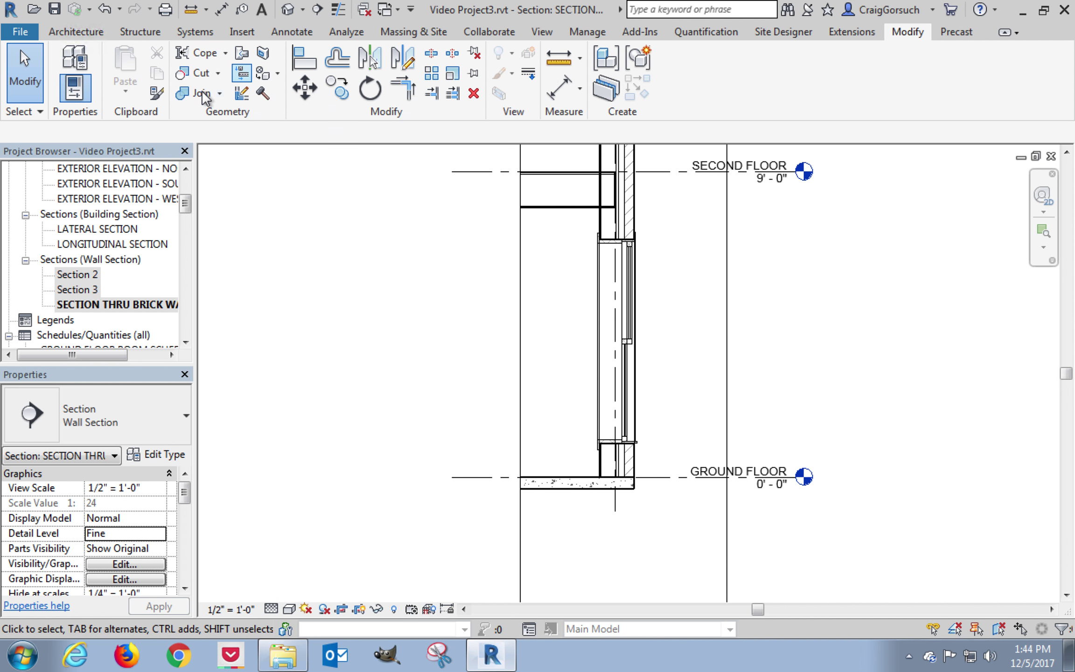
left_click(196, 93)
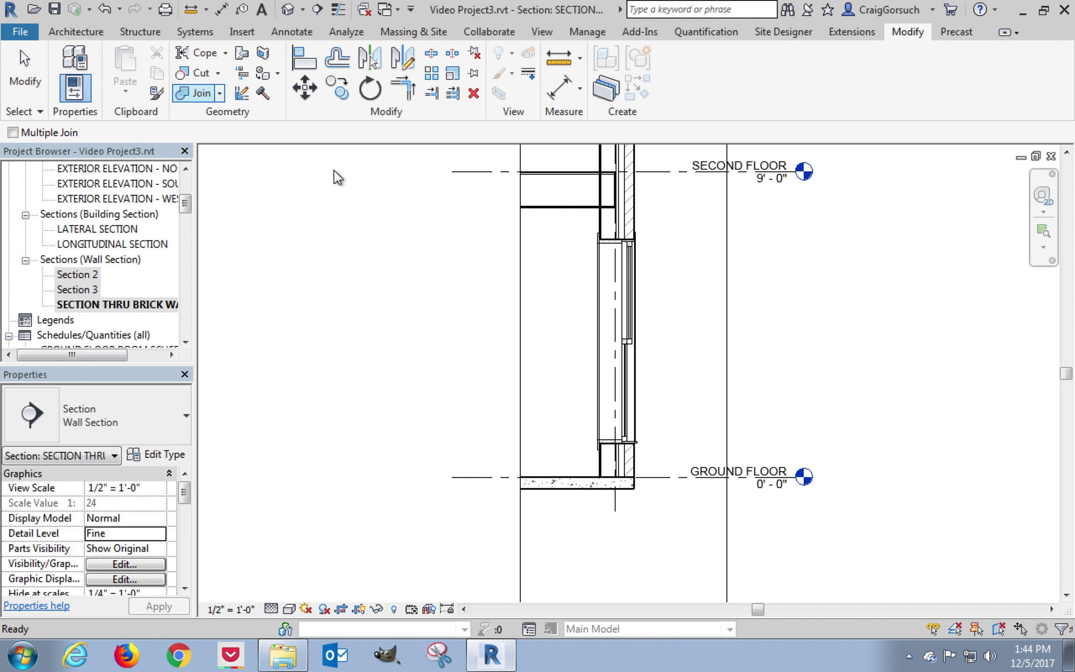
left_click(587, 219)
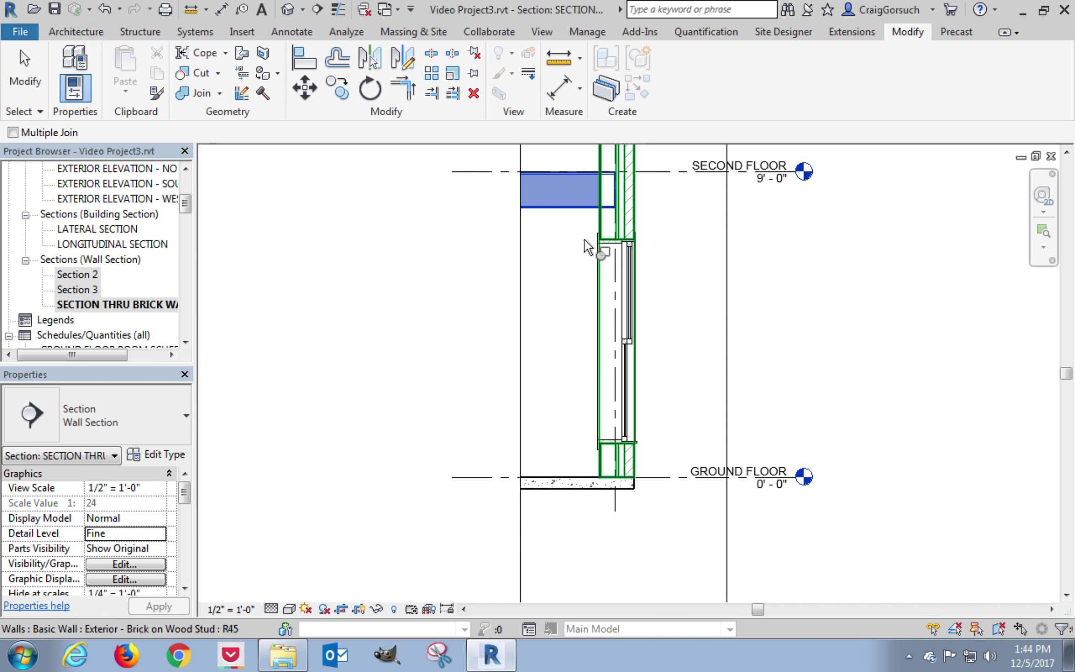
left_click(592, 238)
middle_click_drag(690, 236, 720, 556)
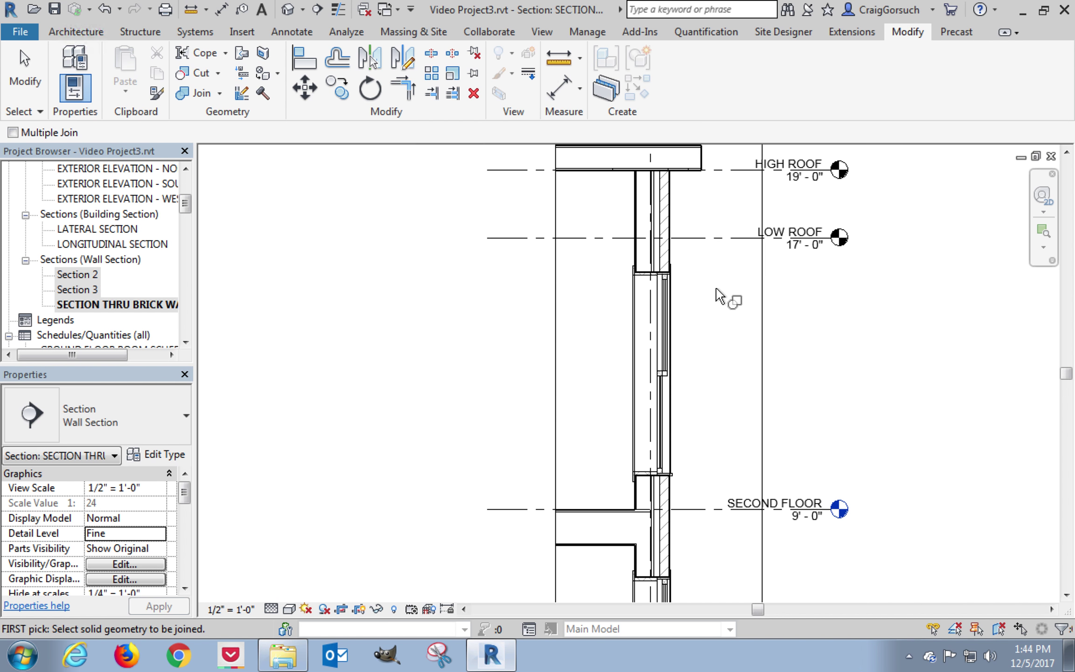
key("Escape")
key("Escape")
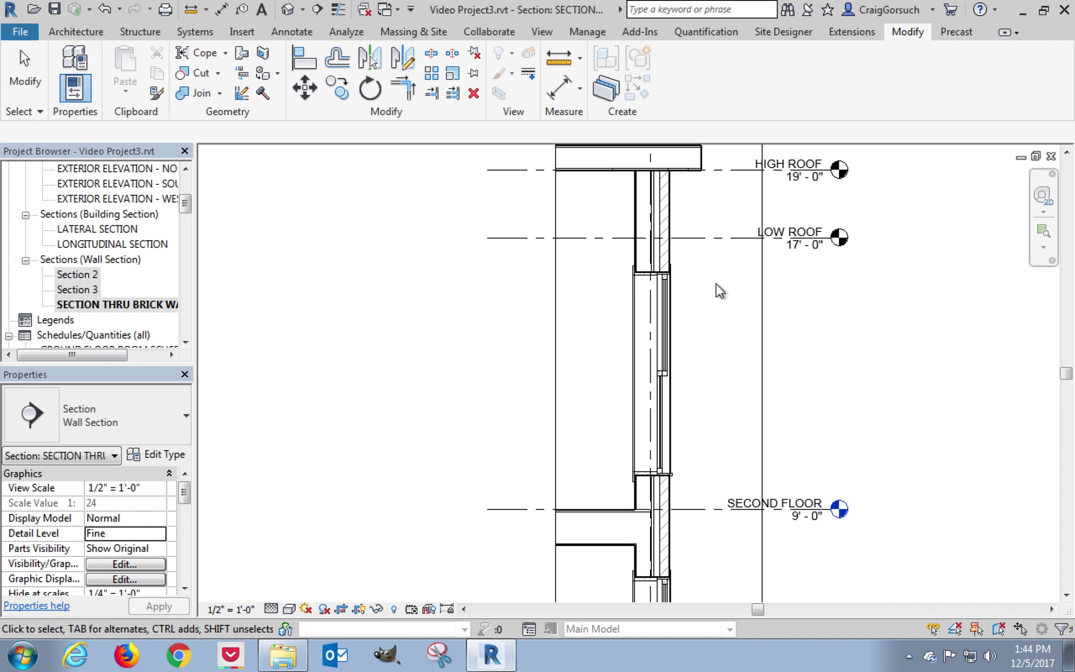
middle_click_drag(716, 308, 744, 464)
Open the Section 2 wall section view and rename it SECTION THRU STAIRS
left_click(83, 275)
double_click(84, 275)
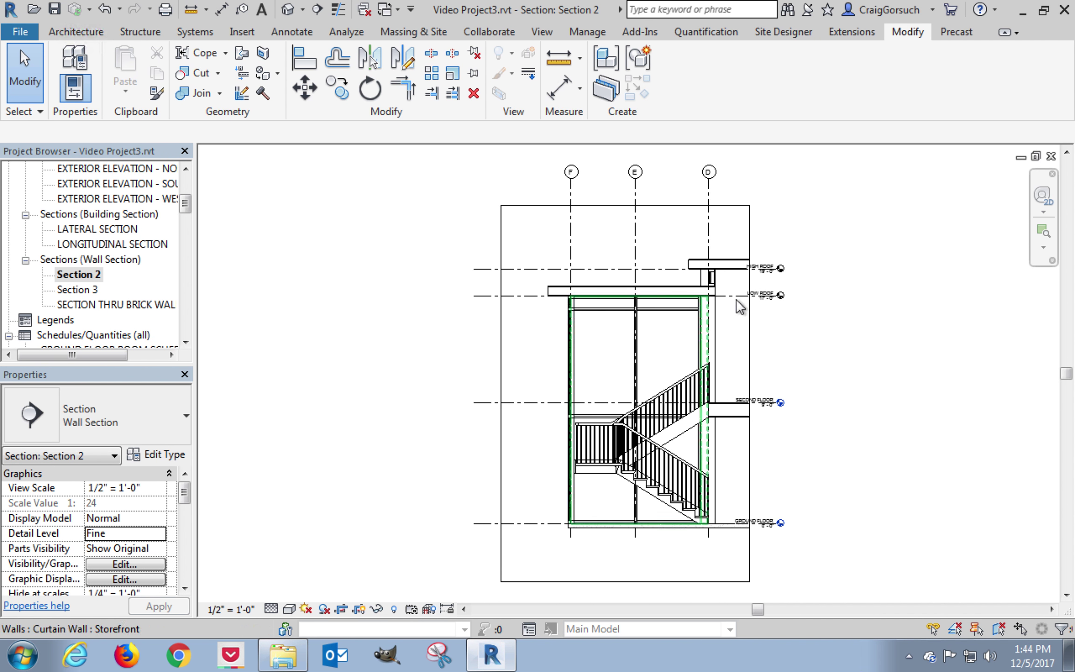
right_click(69, 273)
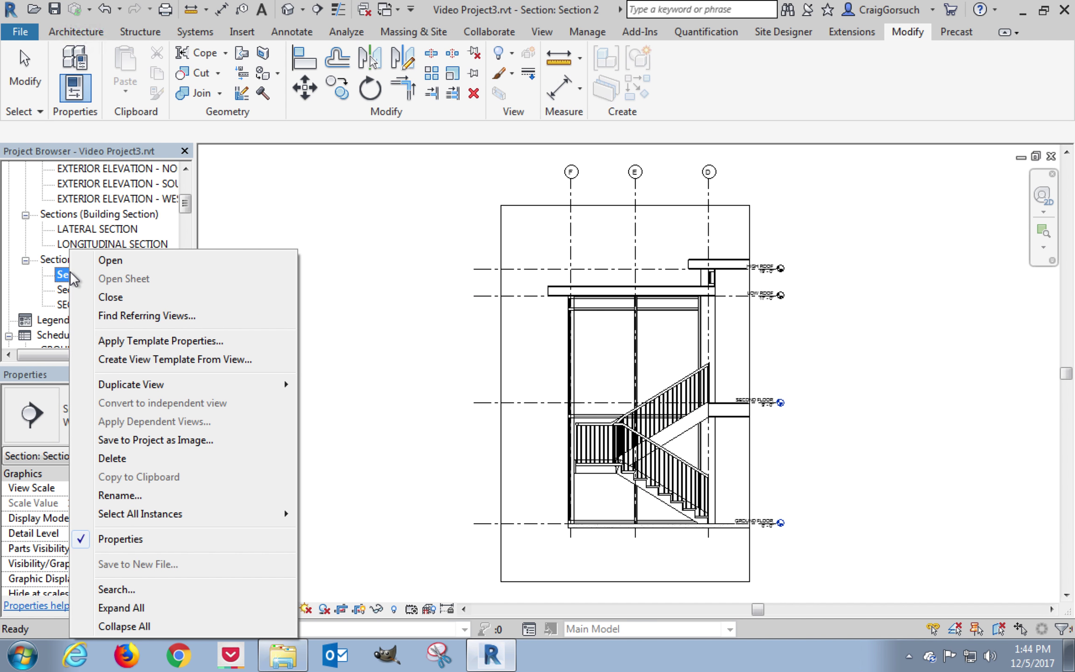
left_click(118, 496)
type("SECTIO")
type("N THRU ")
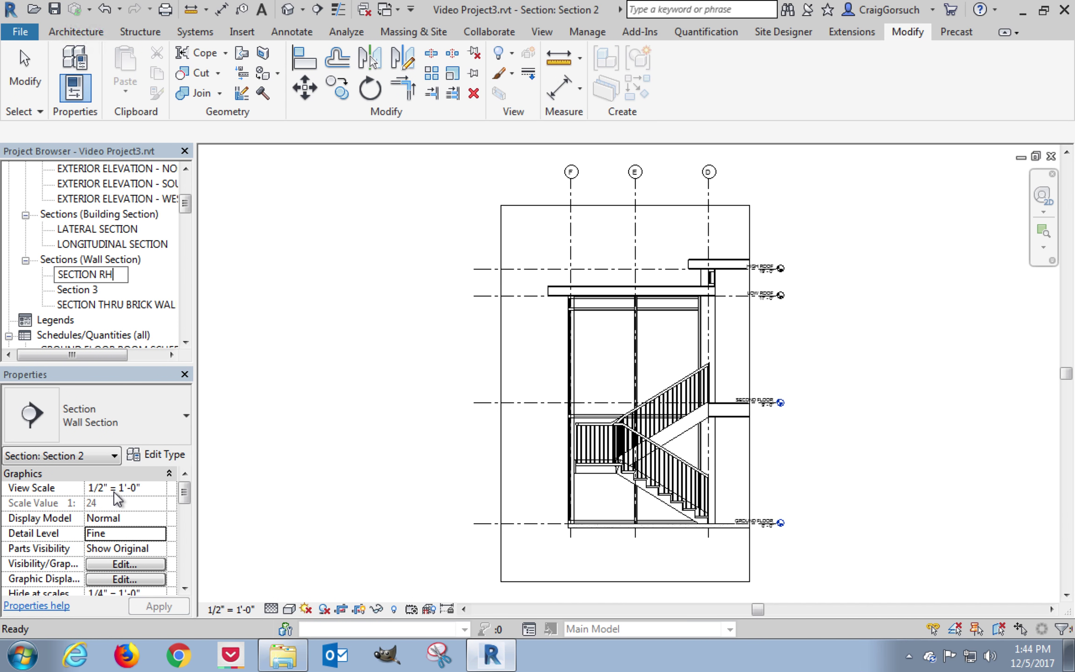
type("STAIR")
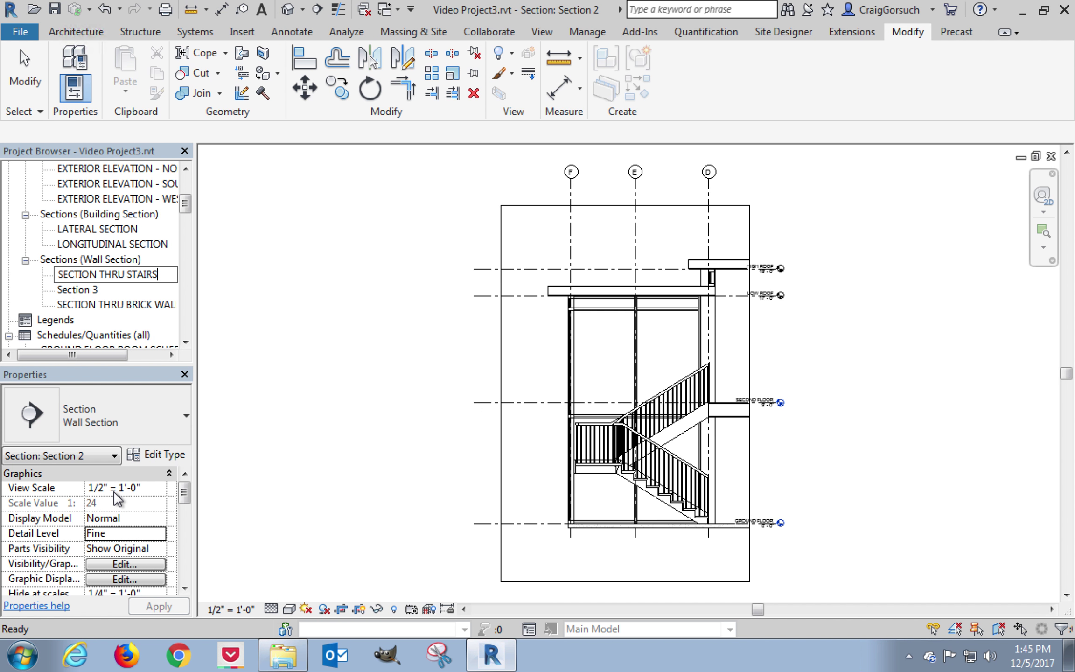
type("S")
key("Return")
Open the Section 3 wall section view and rename it SECTION THRU METAL PANEL WALL
left_click(89, 279)
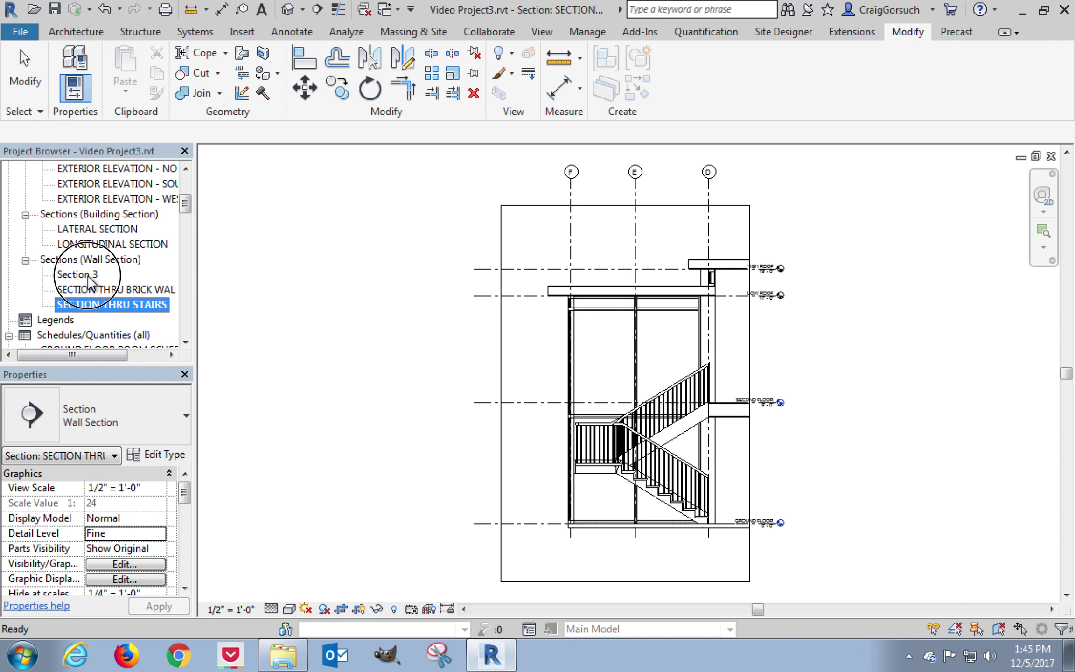
double_click(80, 279)
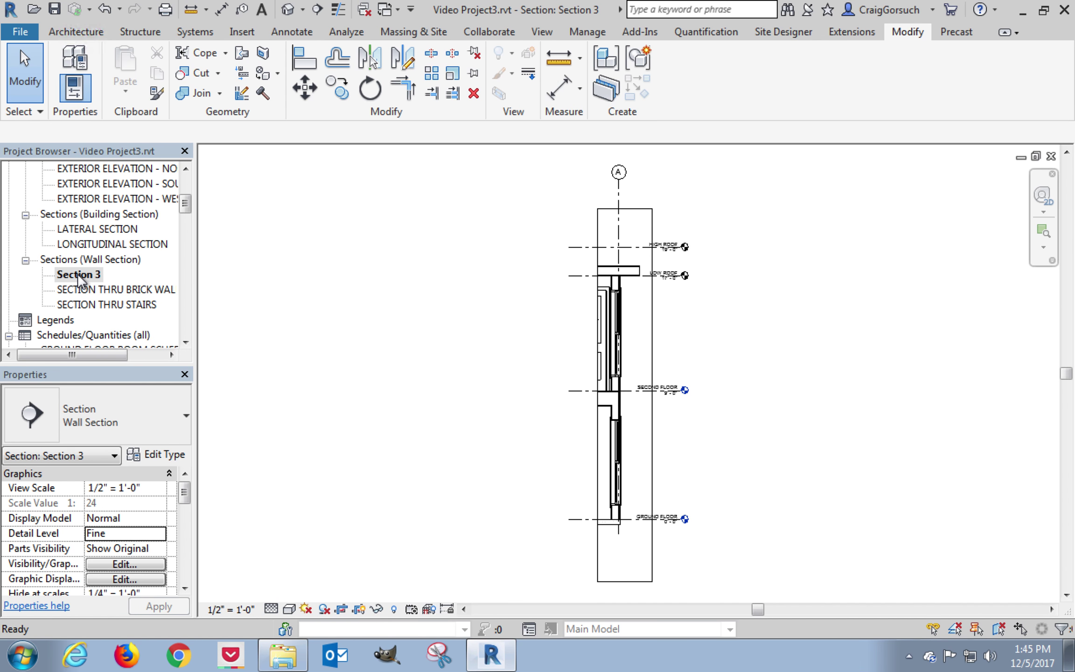
right_click(79, 276)
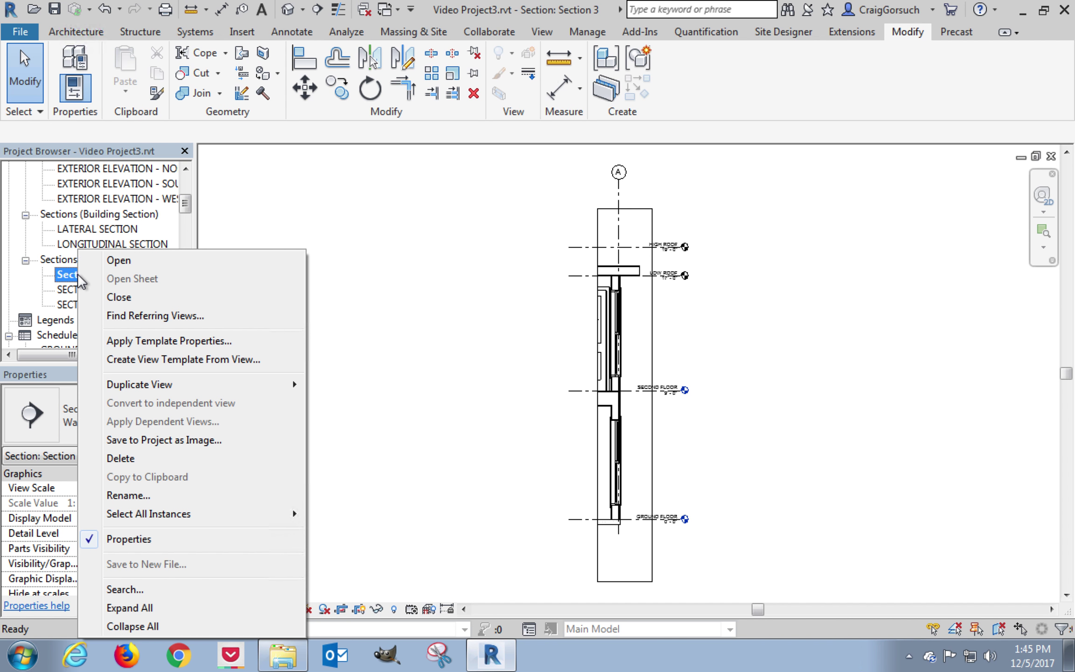
left_click(158, 502)
type("SECTION")
type(" THRU METAL PANEL ")
type("WALL")
key("Return")
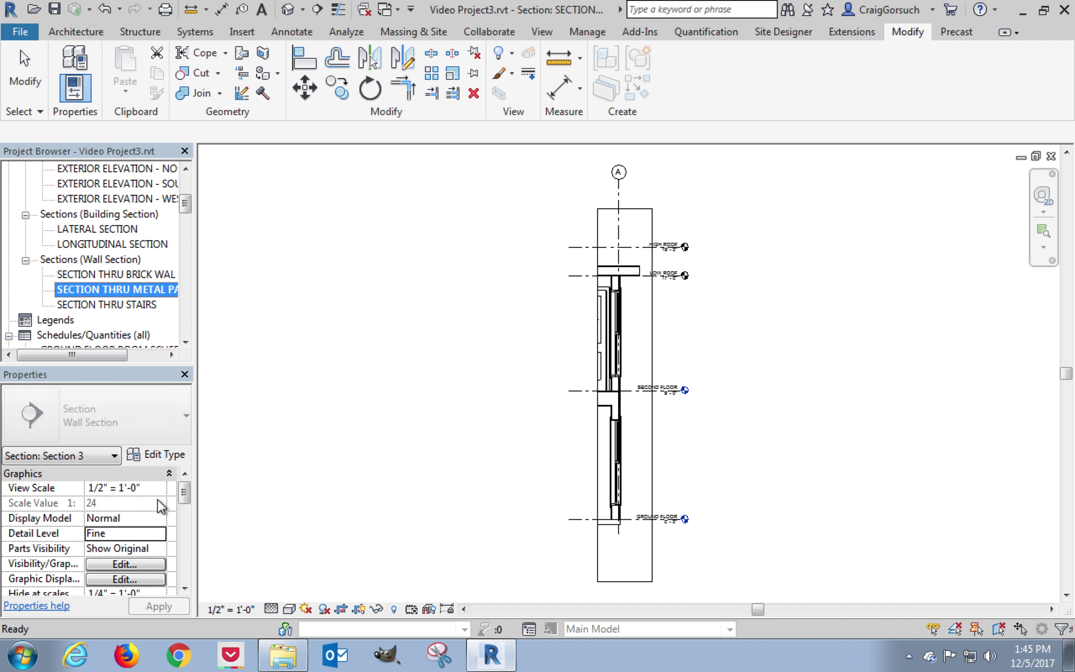
left_click(704, 347)
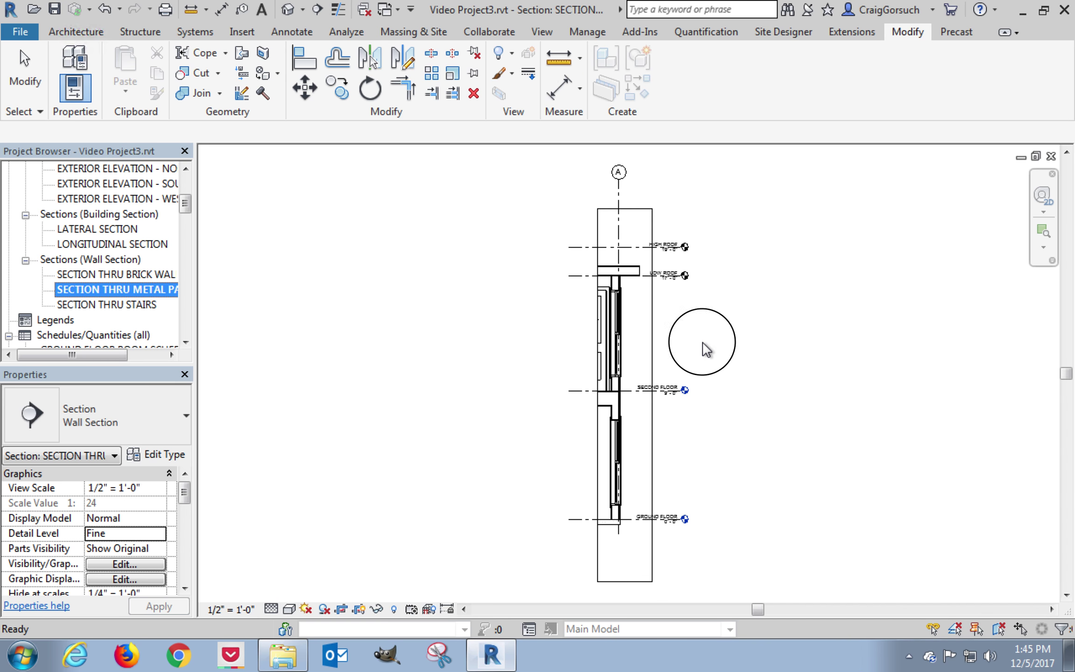
Examine the junction of the second floor and exterior wall in the metal panel wall section
scroll(703, 347, "up", 3)
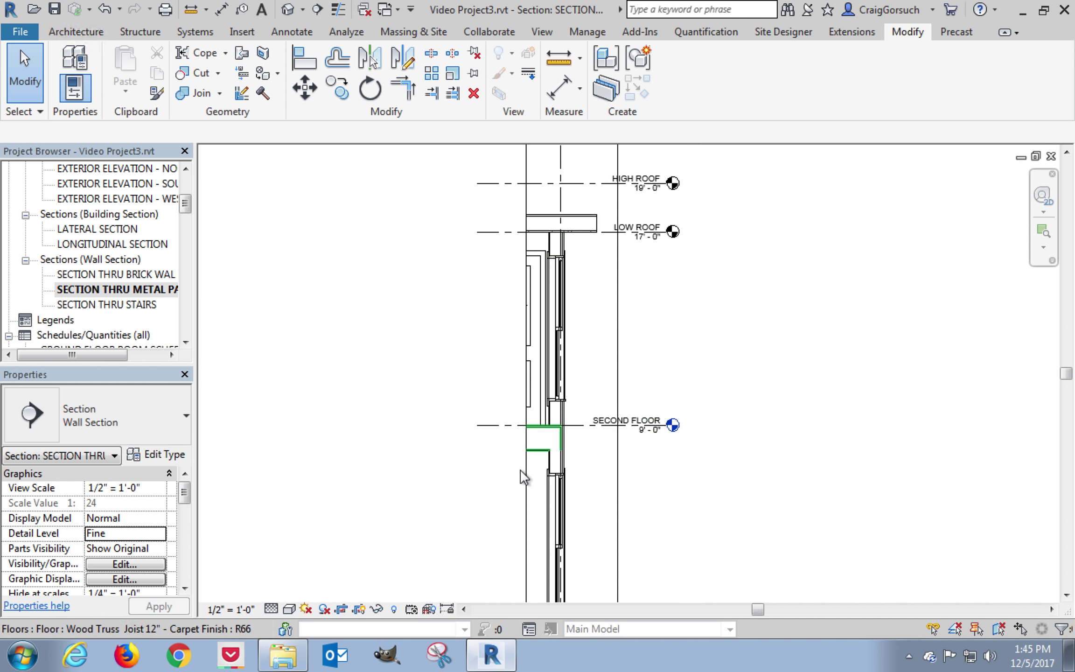
scroll(527, 472, "up", 5)
middle_click_drag(710, 259, 684, 290)
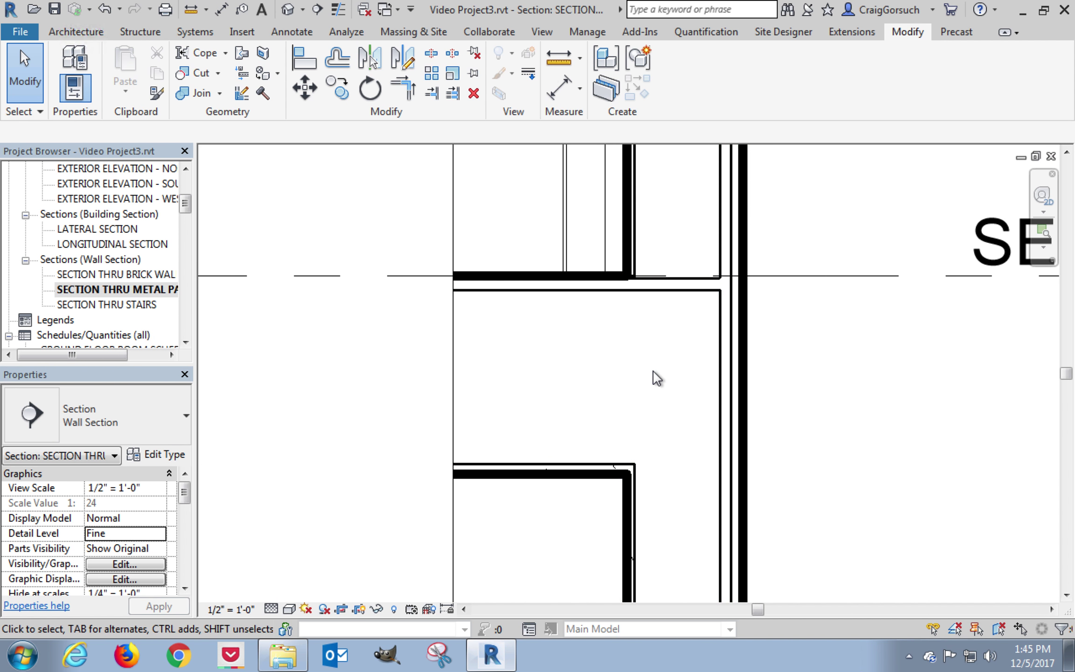
scroll(654, 377, "down", 2)
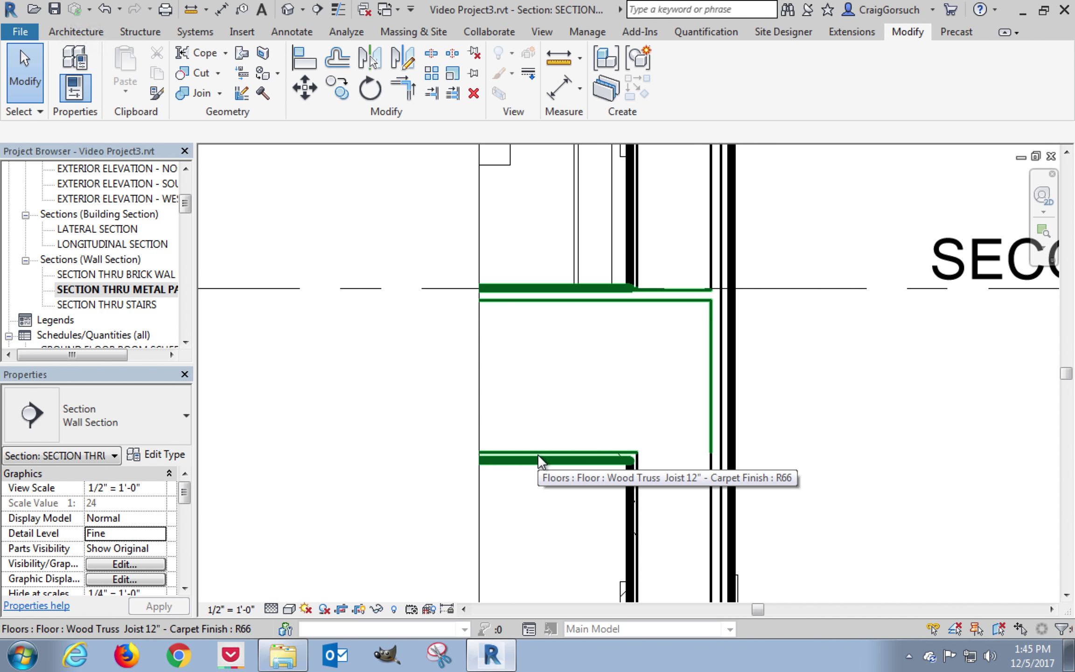
scroll(537, 453, "down", 4)
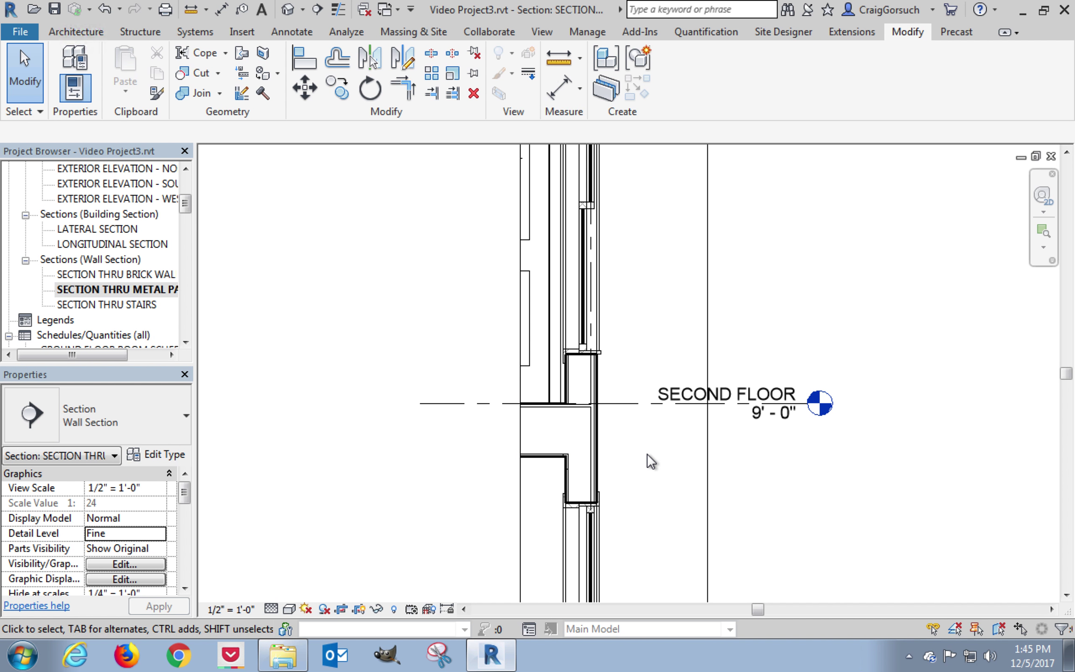
Examine the window sill and trim above the second floor in the metal panel wall section
scroll(652, 461, "down", 1)
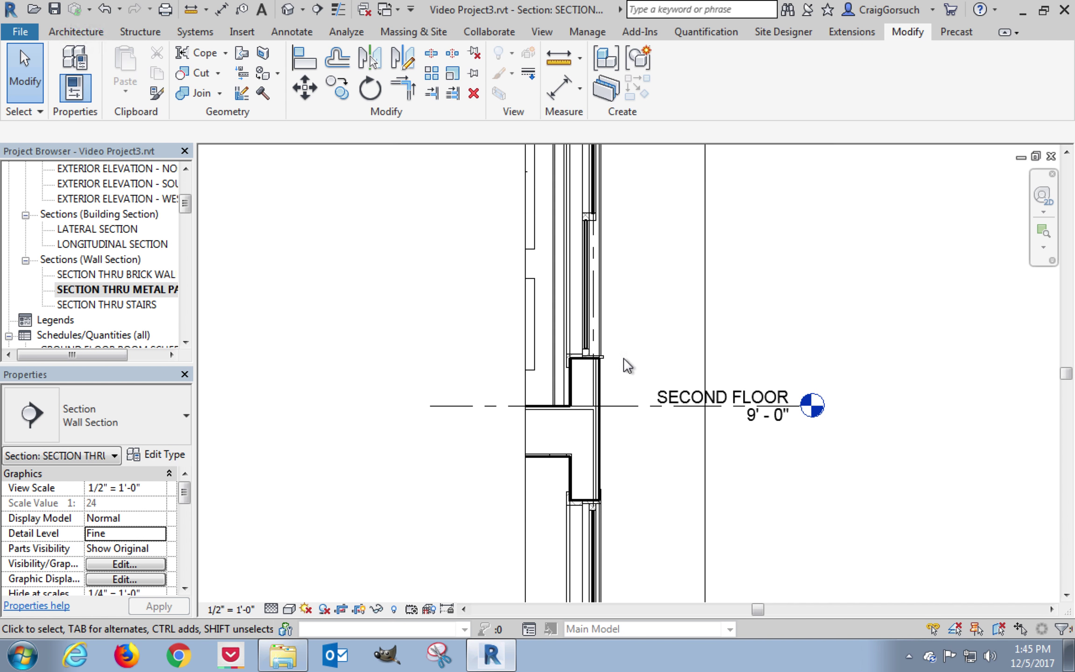
scroll(557, 355, "up", 1)
scroll(557, 354, "up", 2)
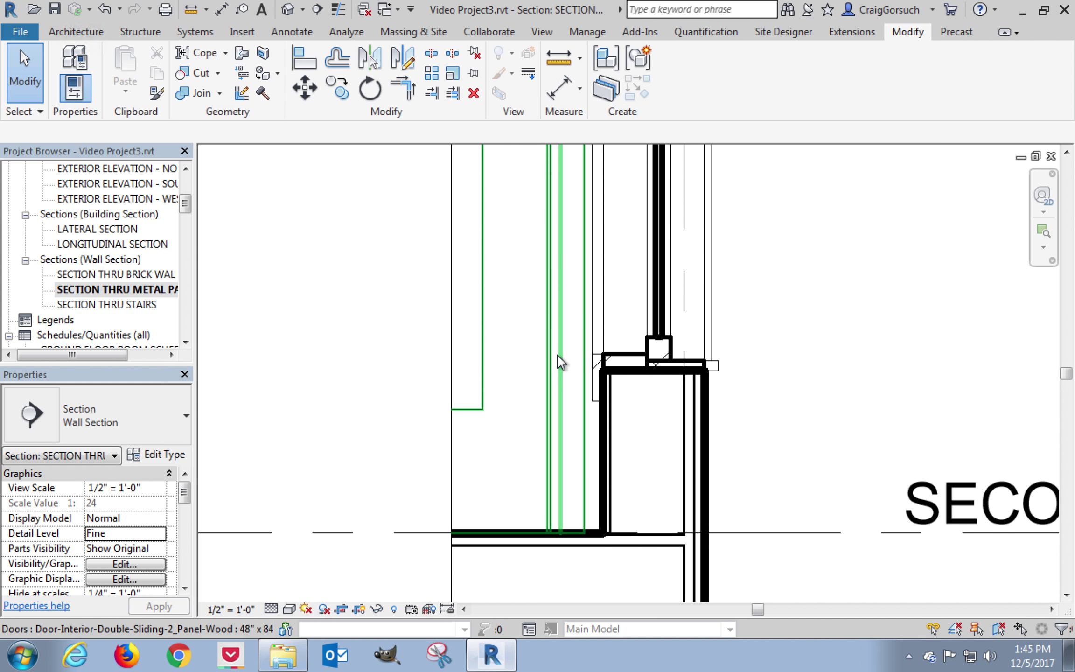
scroll(612, 365, "up", 3)
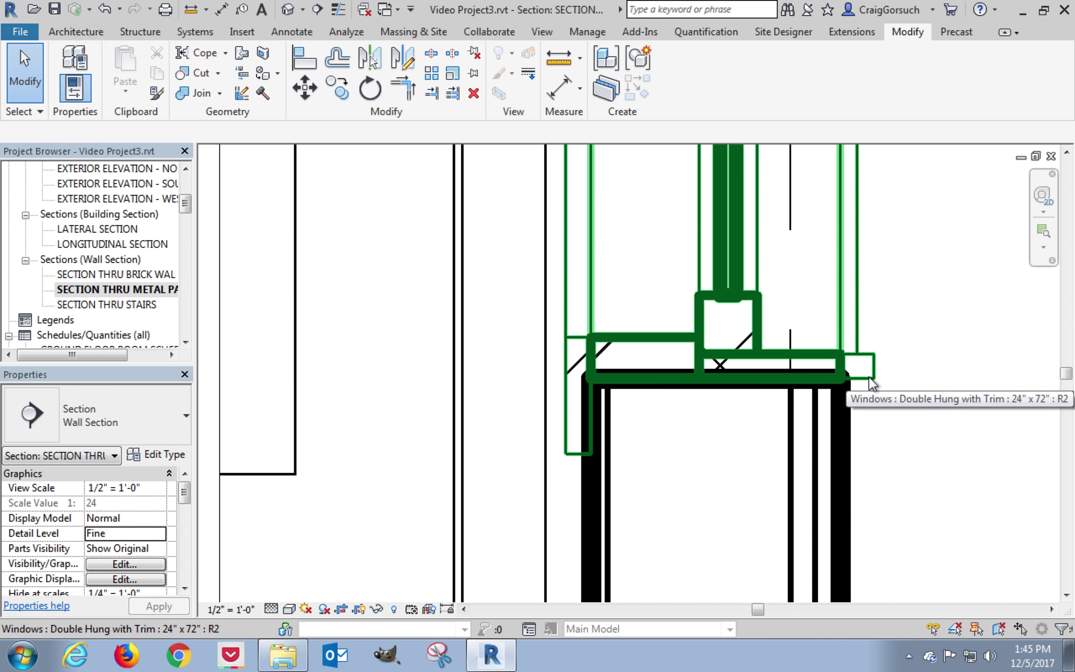
scroll(871, 383, "down", 3)
middle_click_drag(868, 383, 752, 391)
scroll(753, 392, "down", 4)
scroll(761, 382, "down", 2)
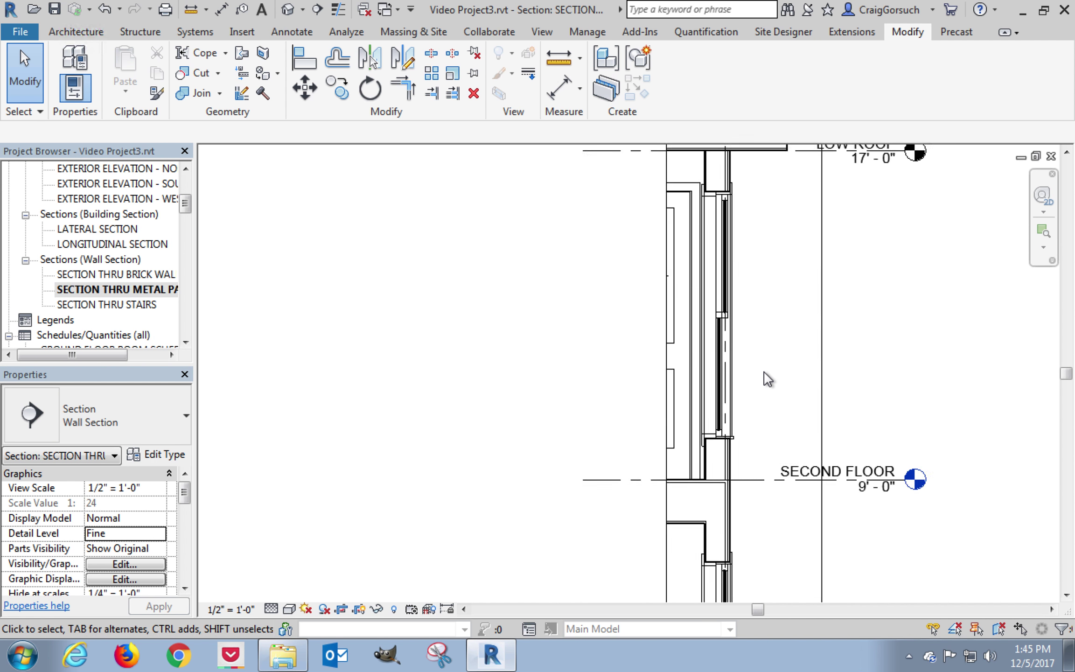
middle_click_drag(901, 342, 904, 343)
middle_click(904, 342)
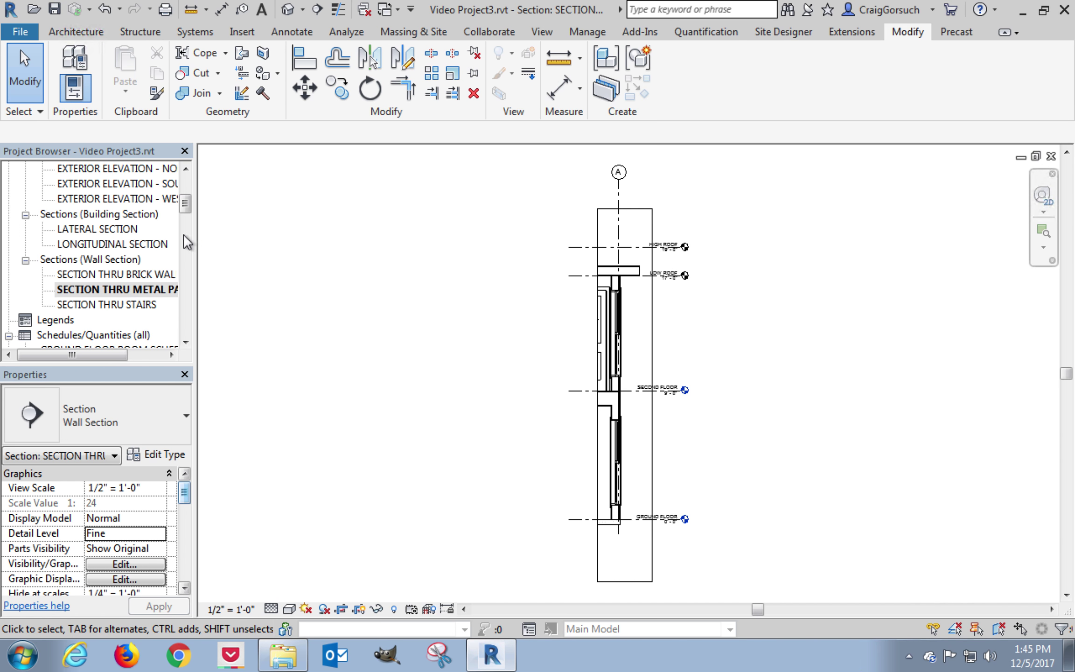
Open sheet A311 - WALL SECTIONS and place the SECTION THRU BRICK WALL view beside the title block
left_click_drag(184, 204, 189, 235)
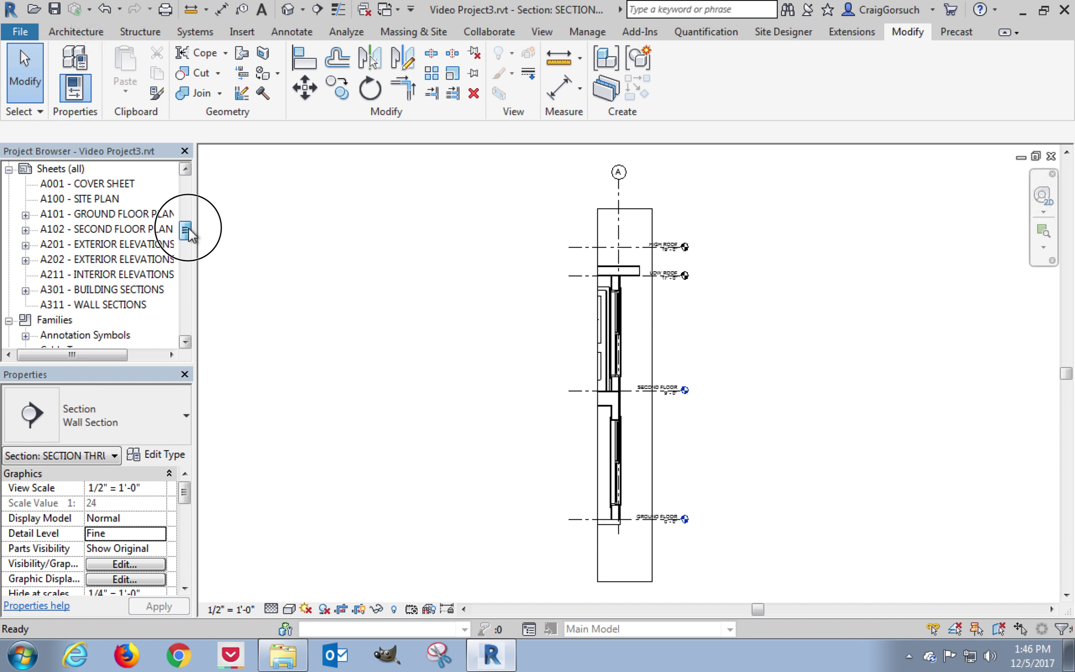
double_click(107, 306)
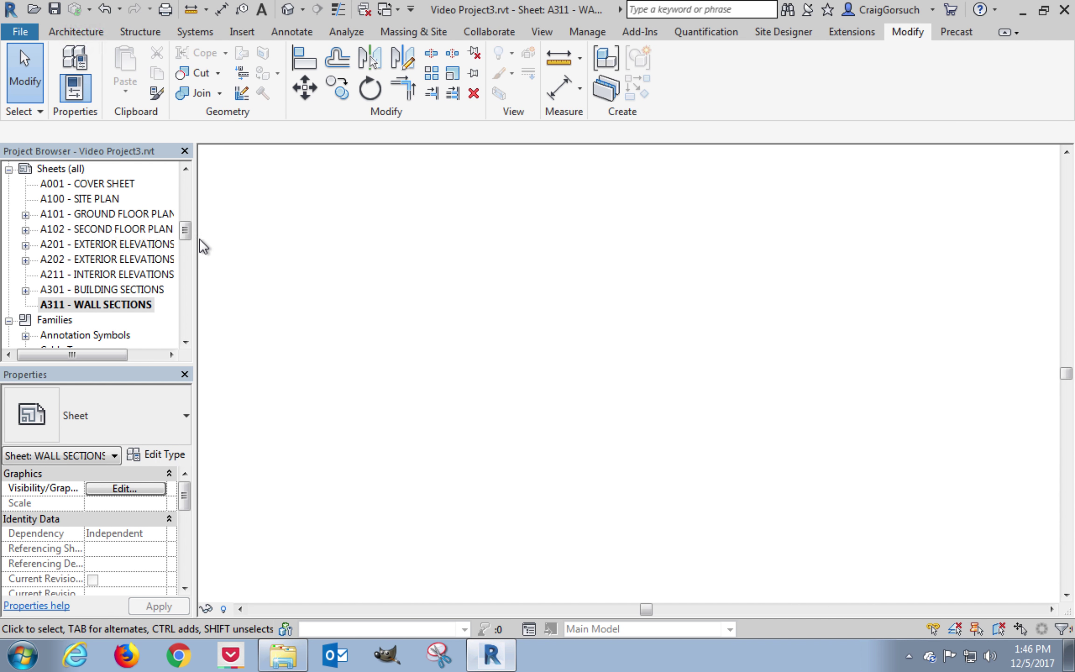
left_click(186, 231)
scroll(186, 232, "up", 4)
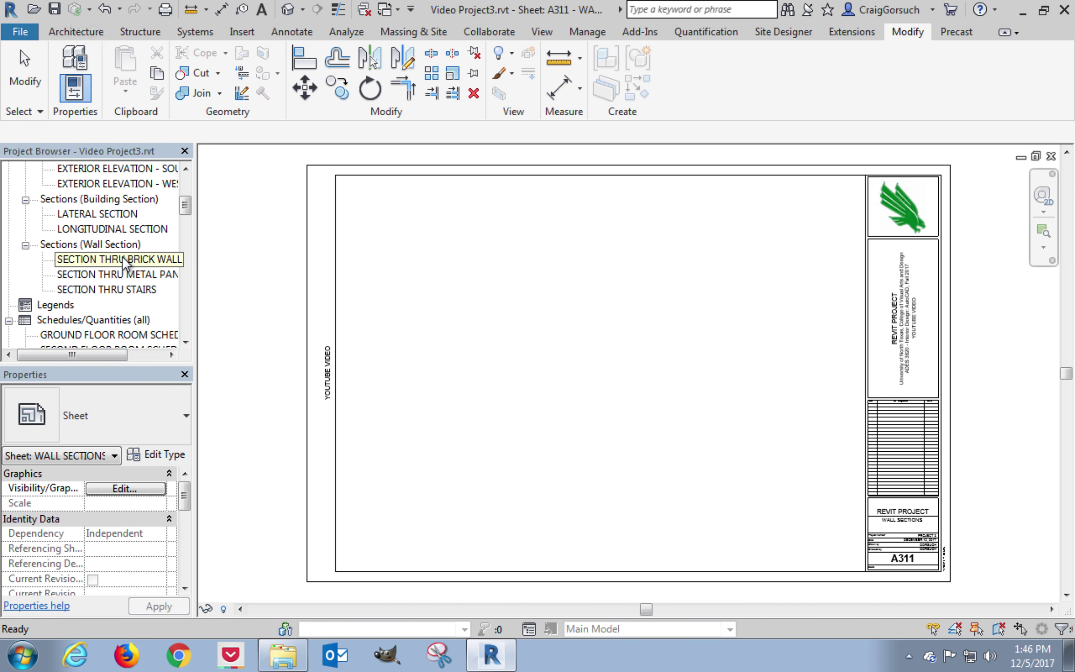
left_click(122, 257)
left_click_drag(120, 264, 612, 395)
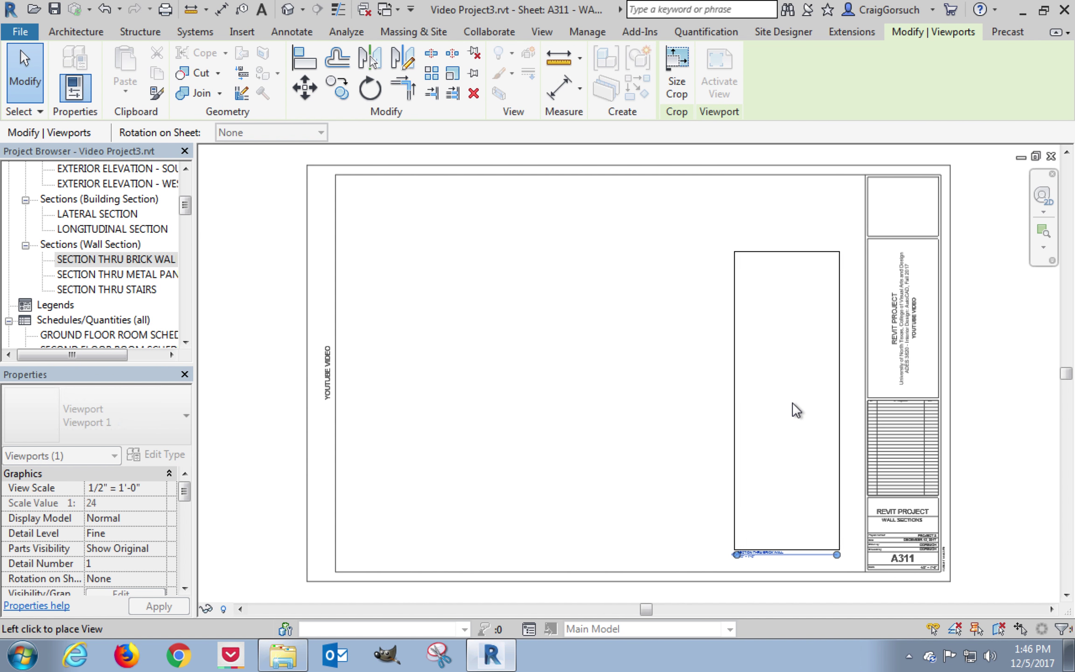
left_click(787, 404)
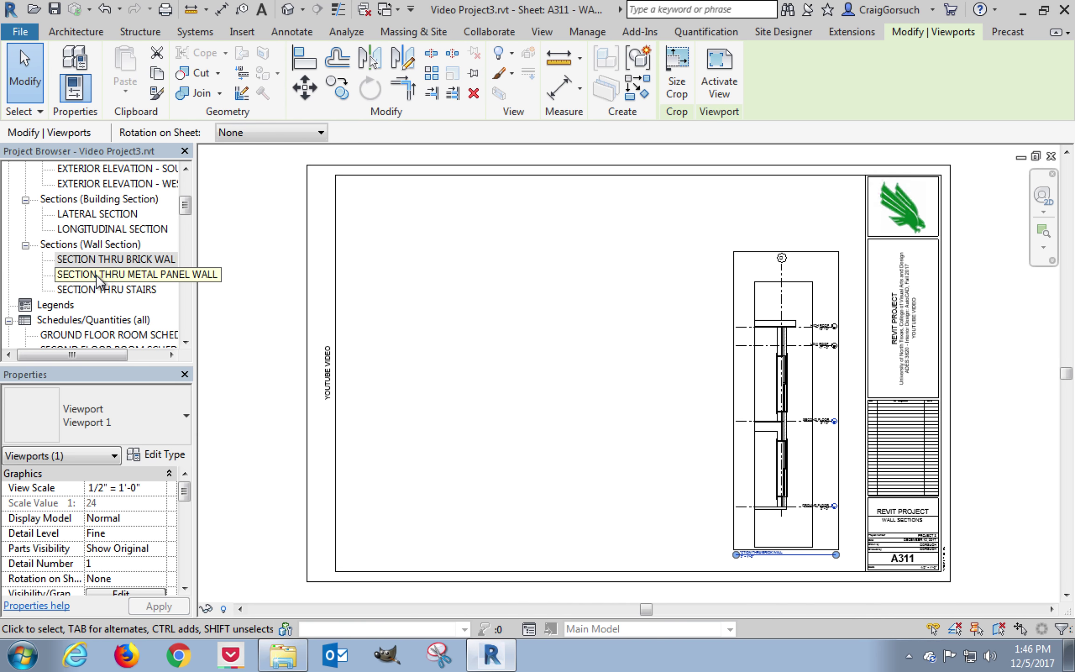
Place the SECTION THRU METAL PANEL WALL view on the sheet to the left of the brick wall section, aligned with its levels
left_click(130, 274)
left_click_drag(423, 321, 546, 375)
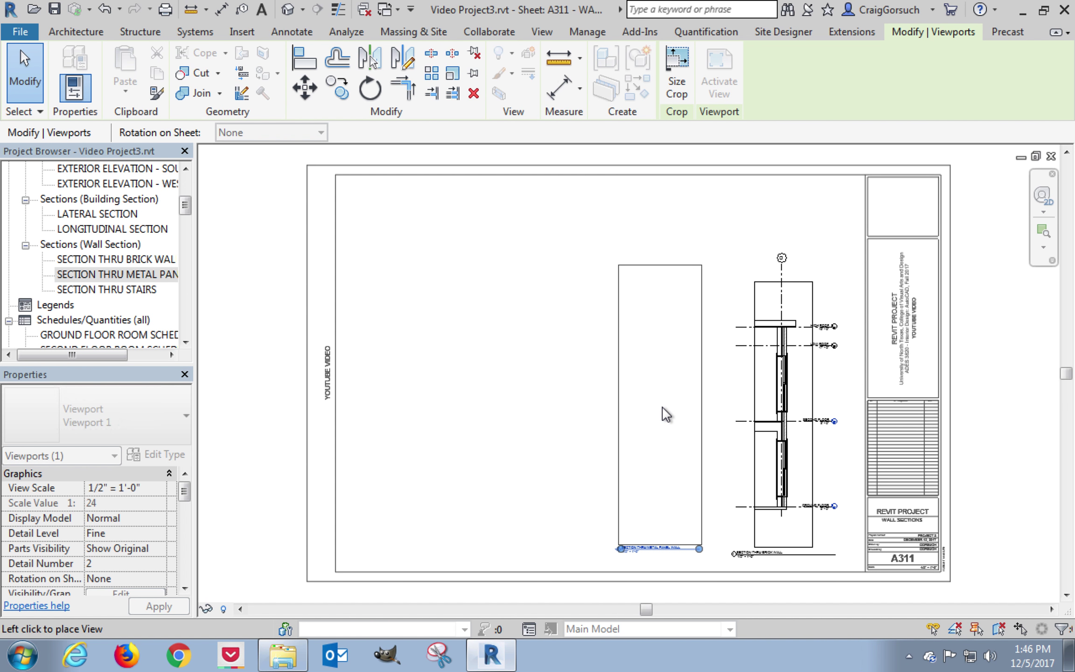
left_click(667, 415)
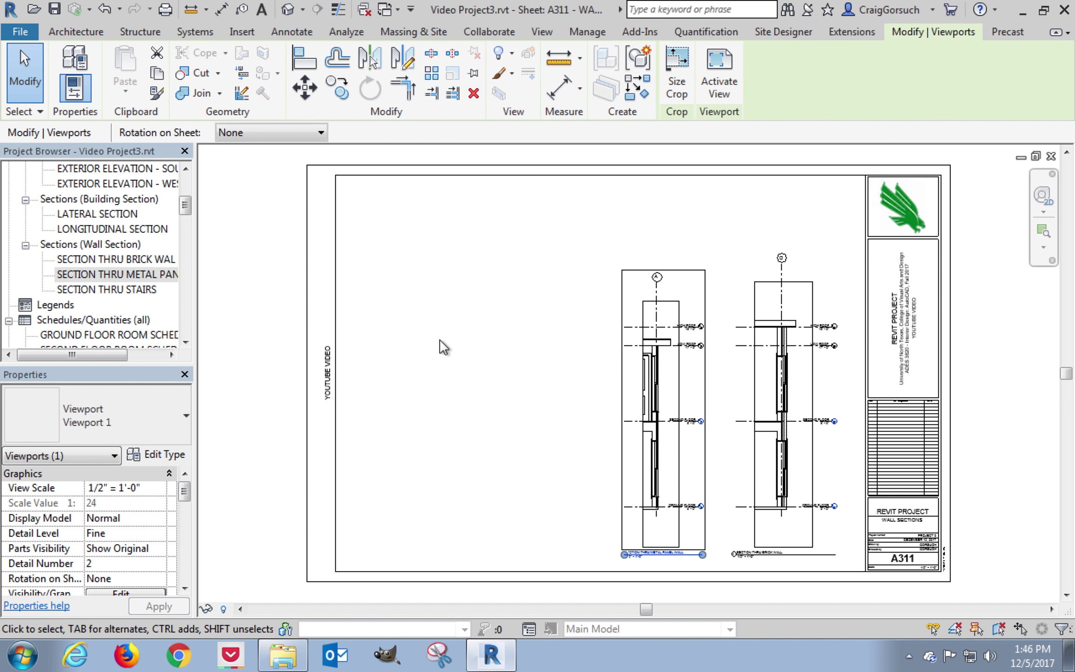
Place the SECTION THRU STAIRS view to the left of the metal panel wall section, aligned with the other two sections
left_click(100, 289)
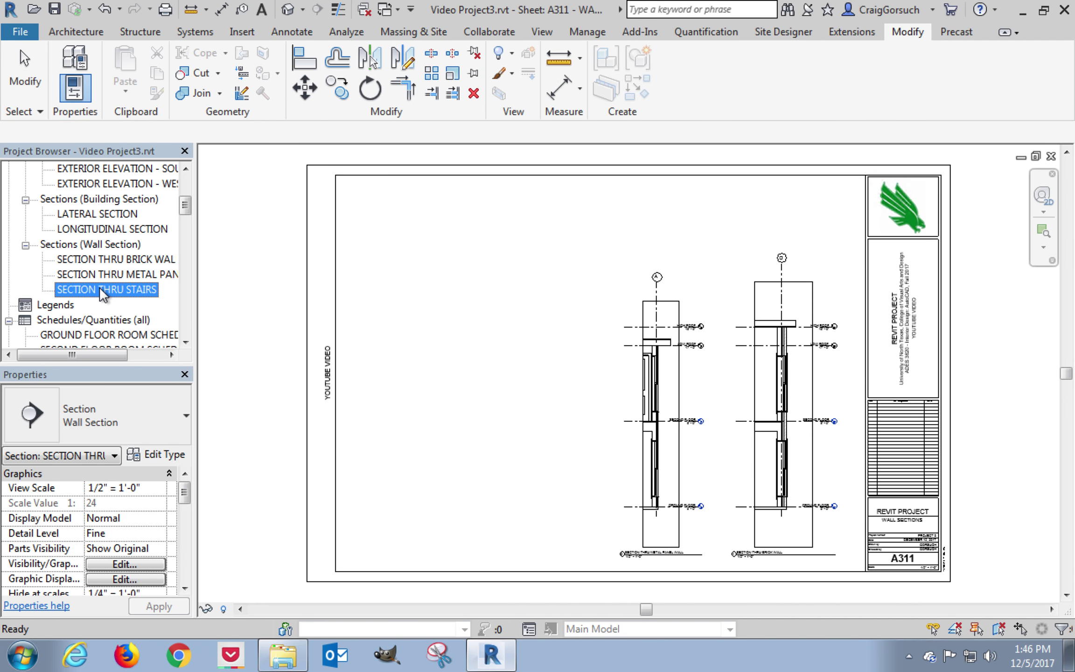
left_click_drag(100, 289, 475, 384)
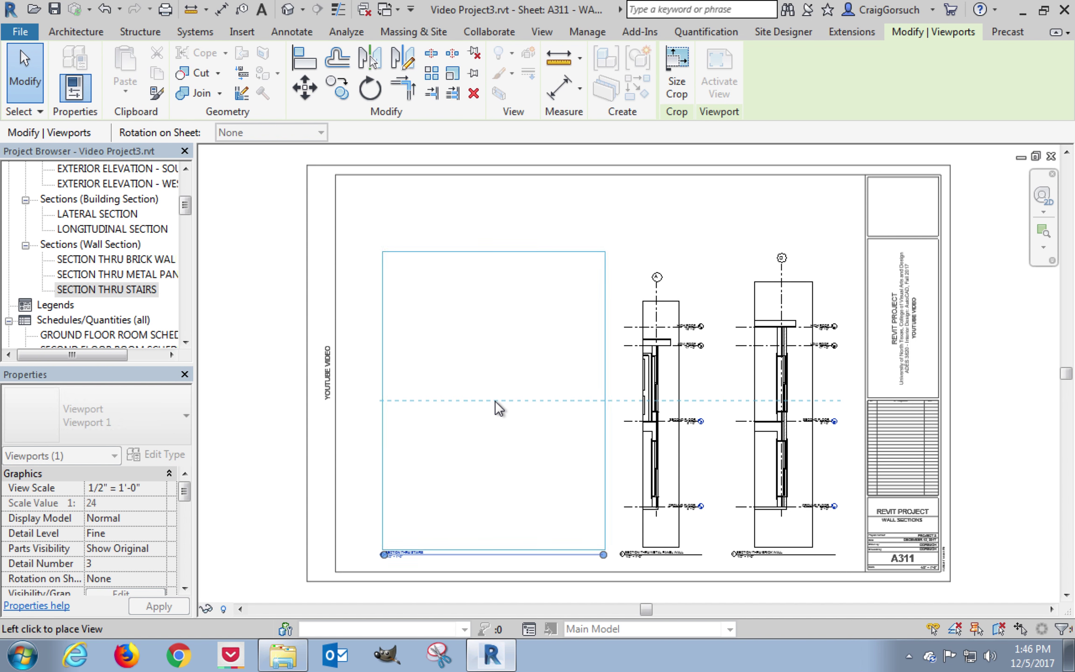
left_click(494, 408)
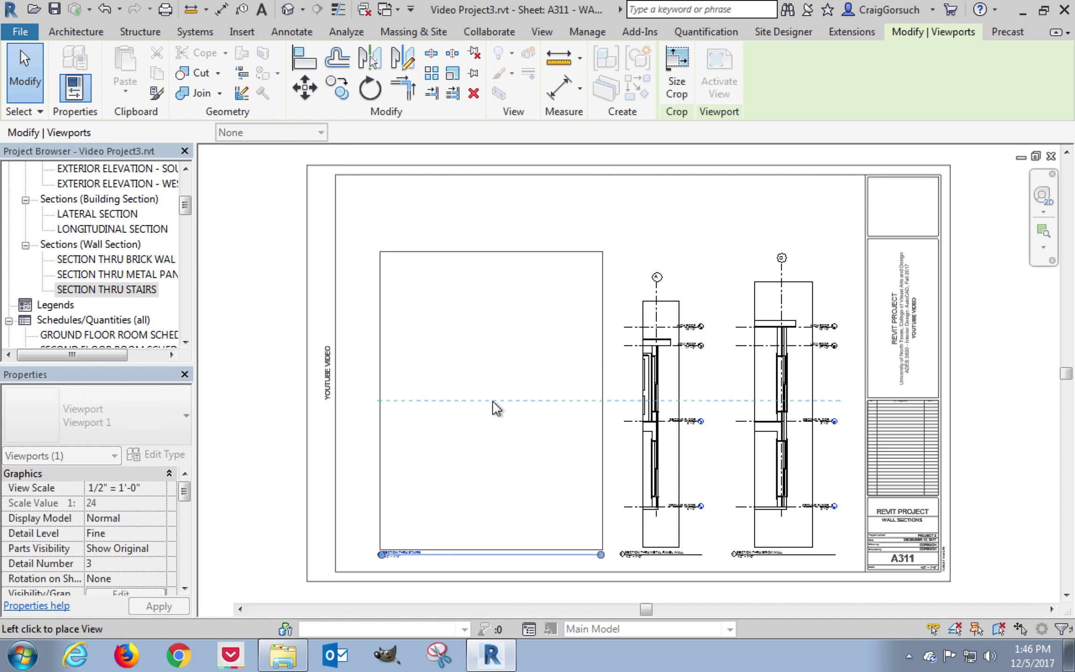
key("Escape")
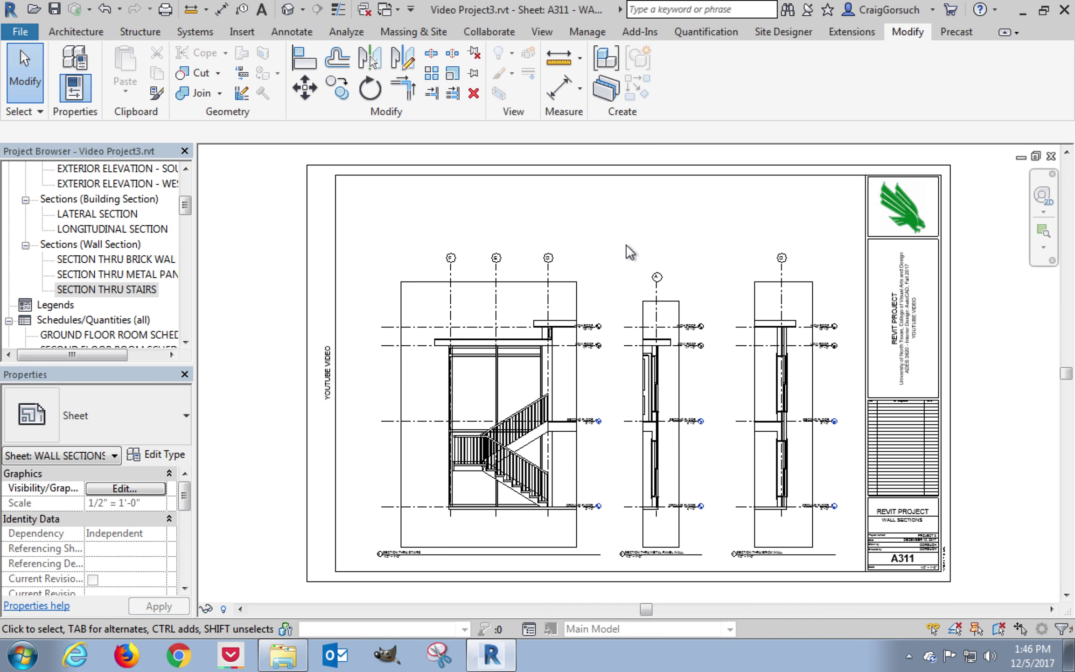
Inspect the roof and upper wall of the metal panel wall section on the sheet
scroll(660, 373, "up", 3)
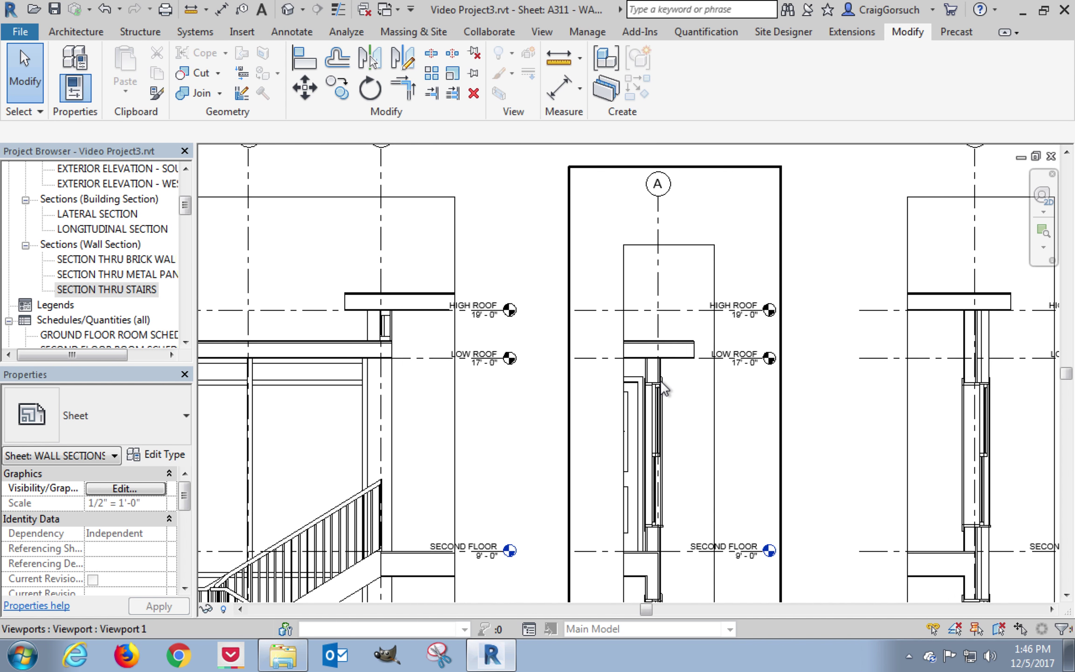
scroll(660, 381, "up", 3)
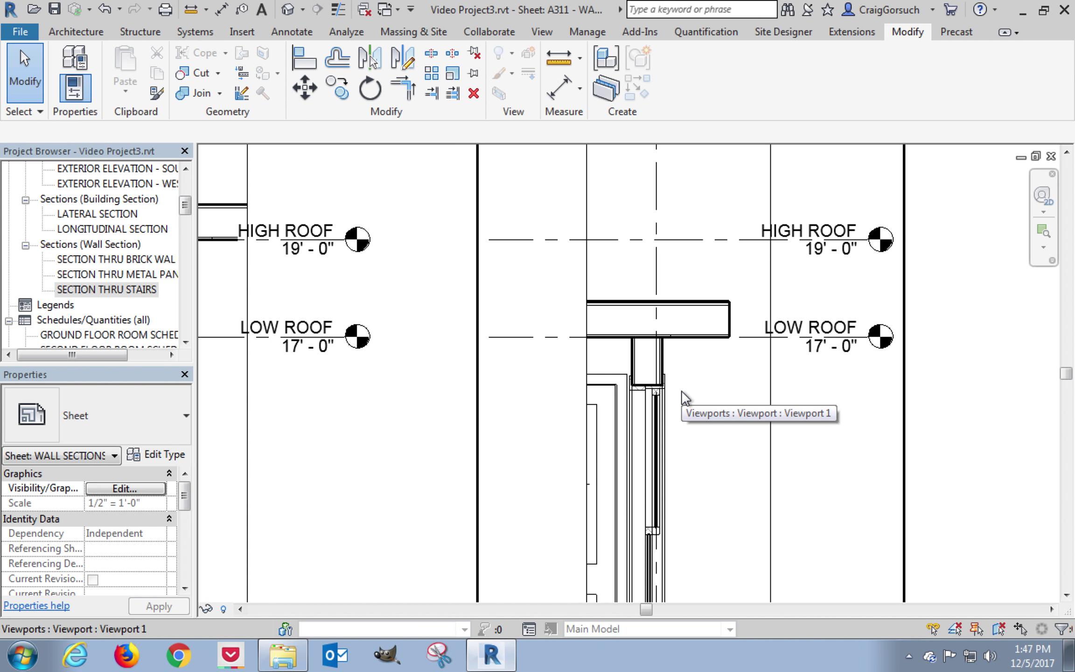
scroll(682, 397, "down", 3)
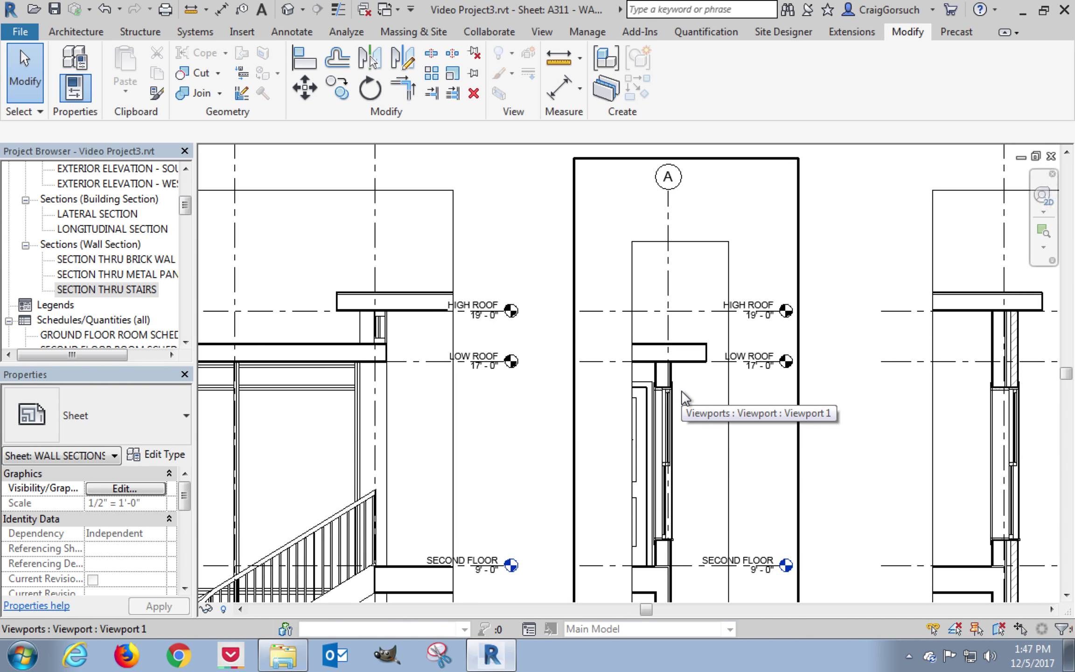
key("z")
key("f")
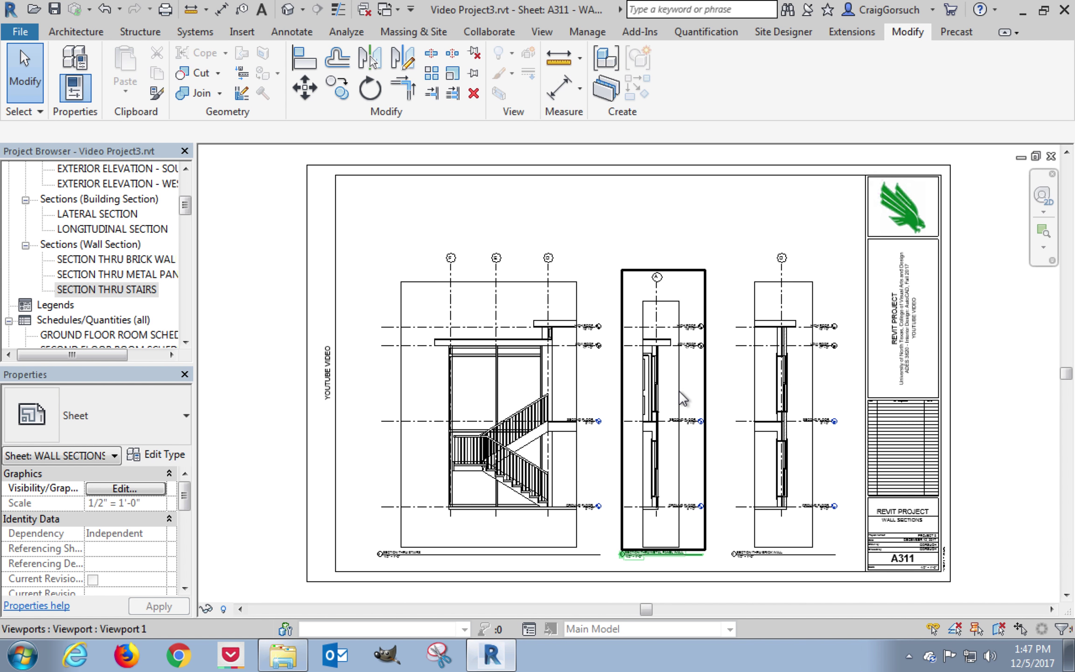